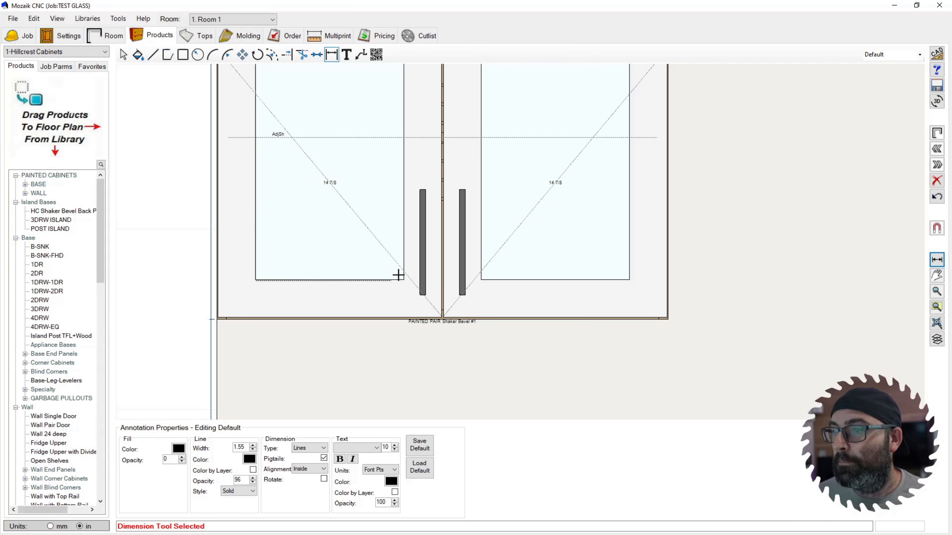
# Measure the glass width of the left door in the elevation and leave the dimension tool
pyautogui.click(404, 279)
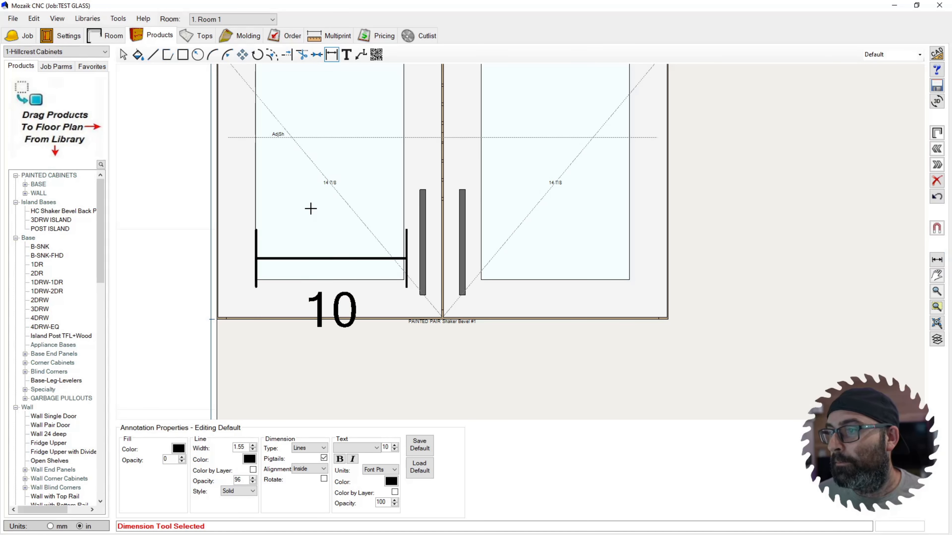
pyautogui.press('Escape')
pyautogui.scroll(-2, 319, 183)
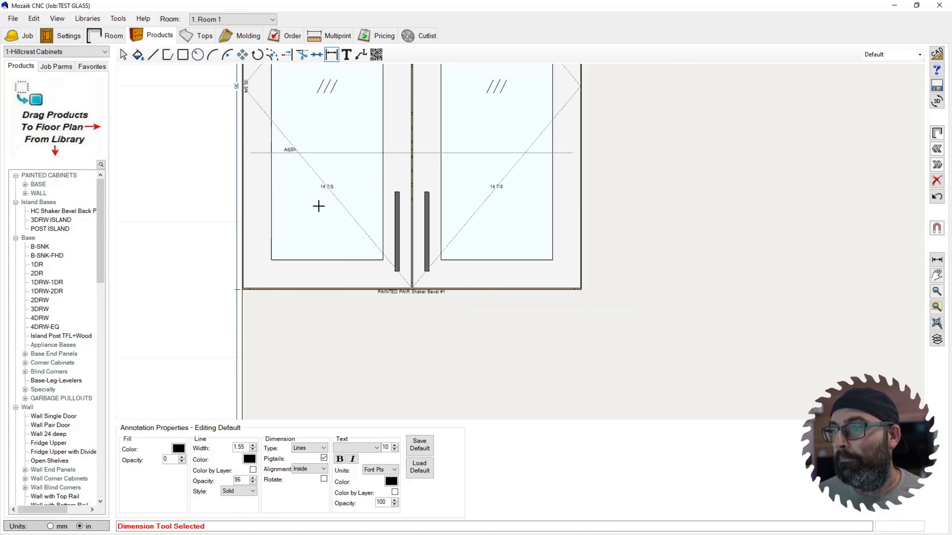
pyautogui.press('Escape')
# Open the wall cabinet's front view in the product viewer and dimension the left door's glass width
pyautogui.doubleClick(336, 129)
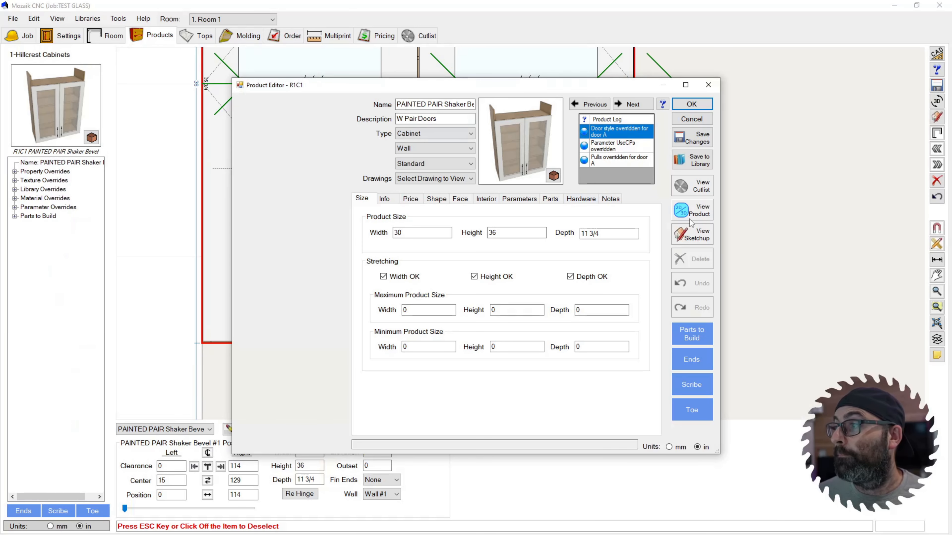
pyautogui.click(691, 212)
pyautogui.scroll(5, 186, 177)
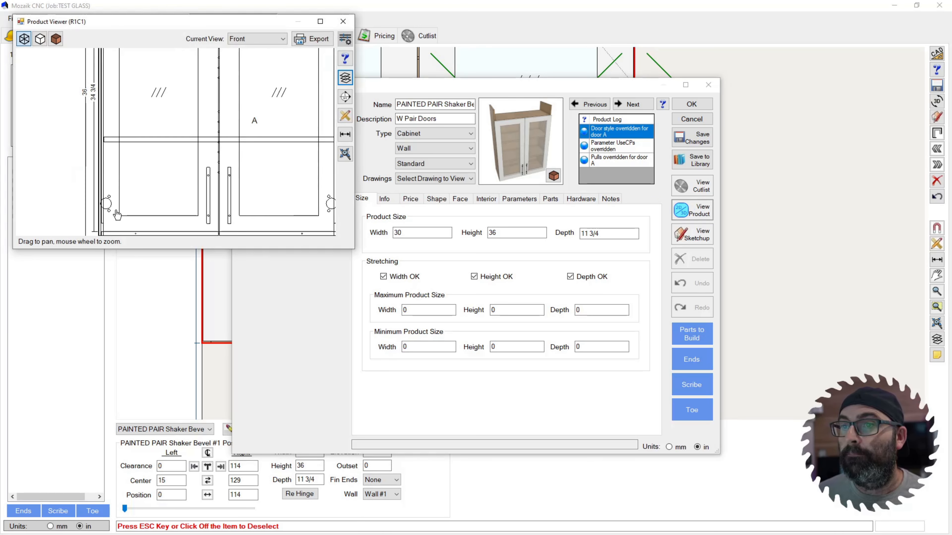
pyautogui.click(345, 134)
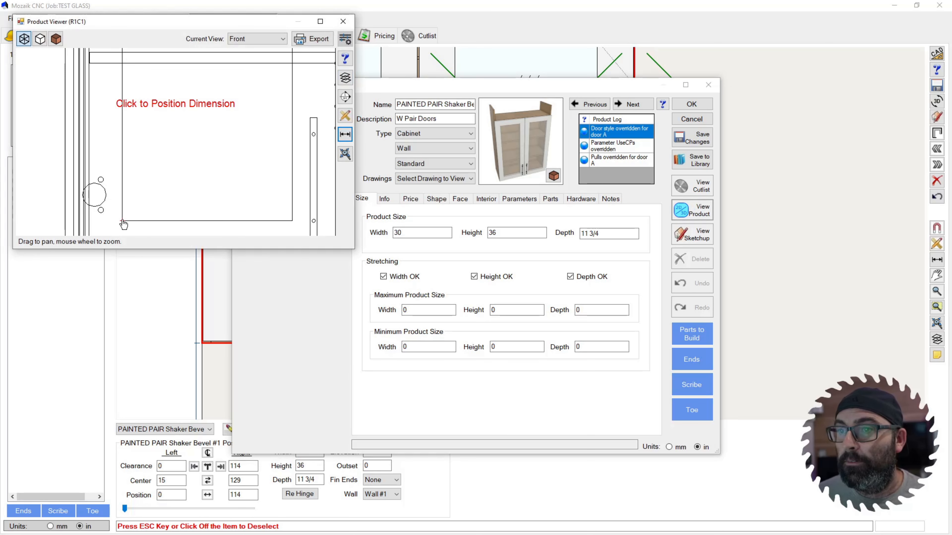
pyautogui.click(121, 221)
pyautogui.click(292, 221)
pyautogui.click(264, 154)
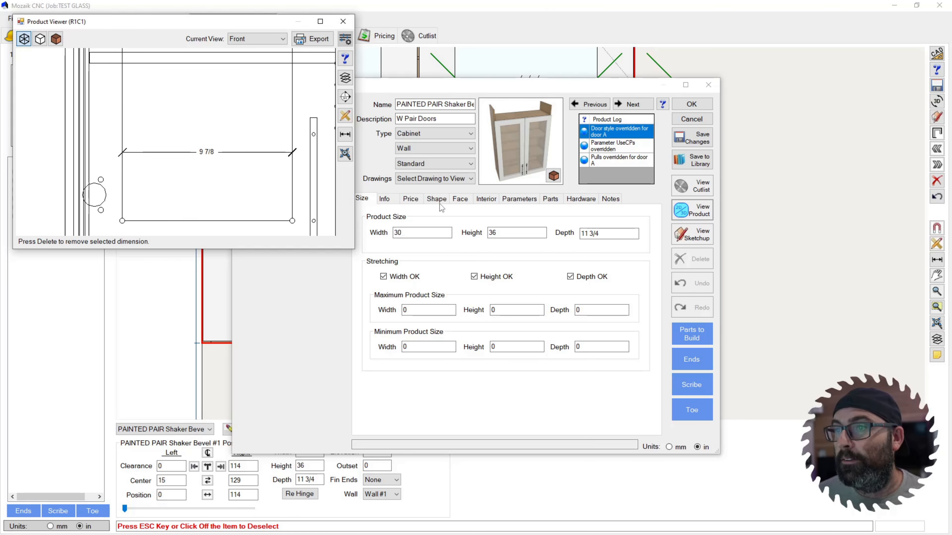
# Highlight the first door panel in the parts list and dimension the left door's glass height in the product viewer
pyautogui.click(550, 199)
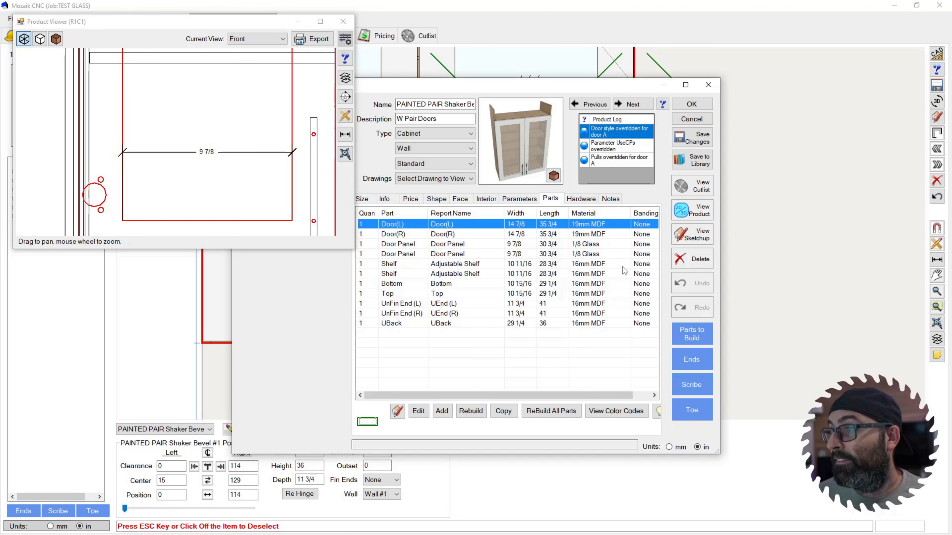
pyautogui.click(441, 249)
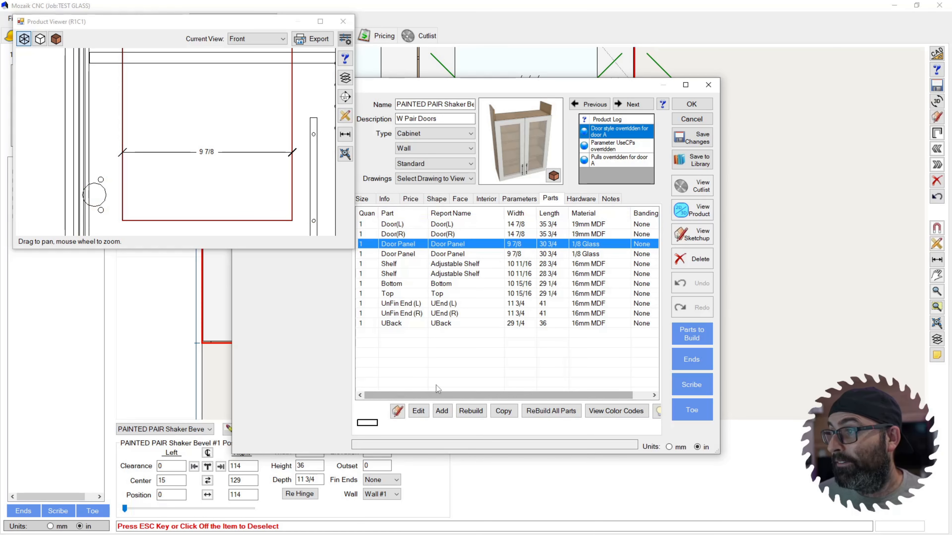
pyautogui.scroll(-2, 216, 223)
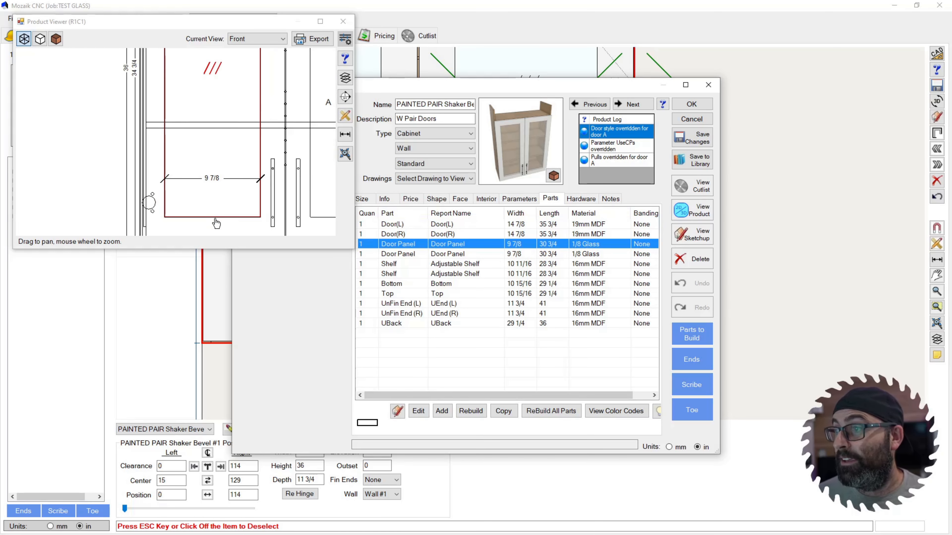
pyautogui.scroll(-3, 216, 223)
pyautogui.scroll(2, 225, 213)
pyautogui.click(345, 134)
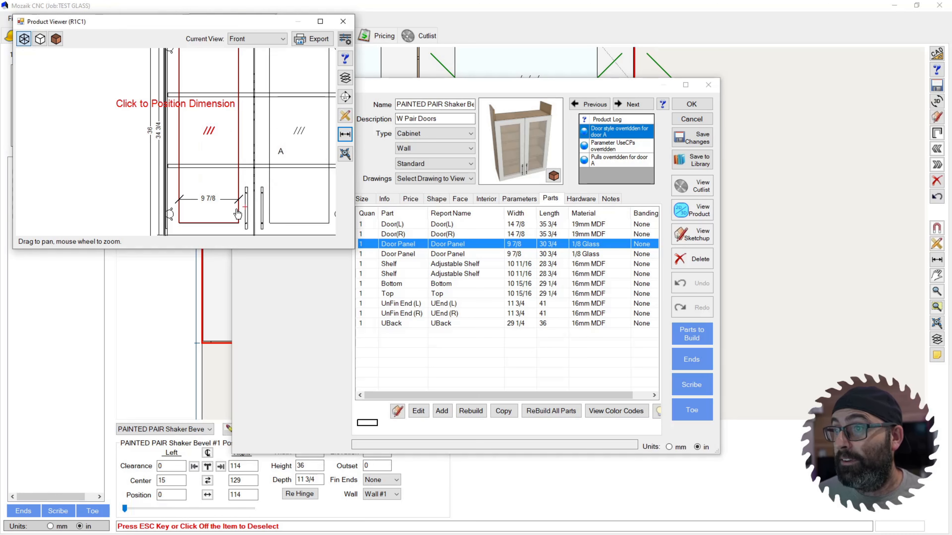
pyautogui.click(238, 224)
pyautogui.scroll(-3, 239, 224)
pyautogui.scroll(2, 238, 131)
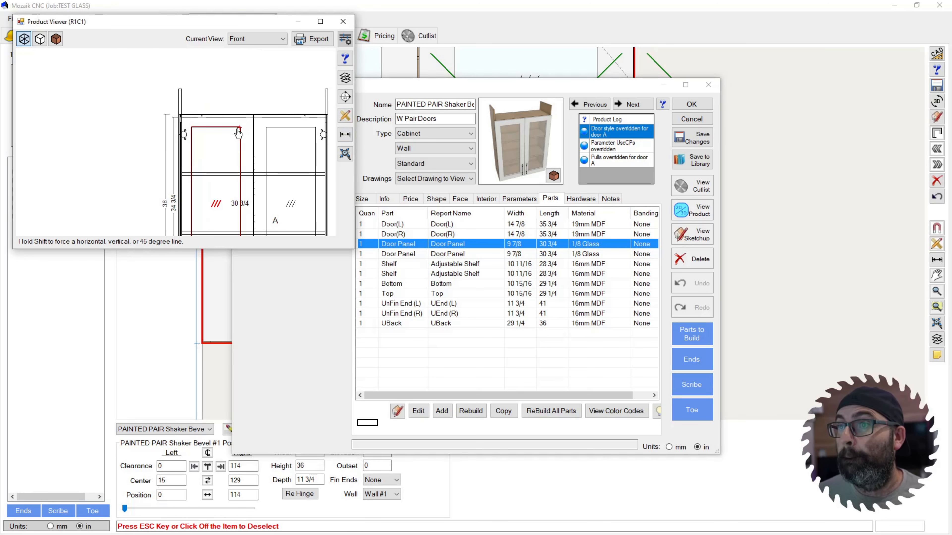
pyautogui.click(238, 133)
pyautogui.scroll(-3, 238, 133)
pyautogui.click(227, 171)
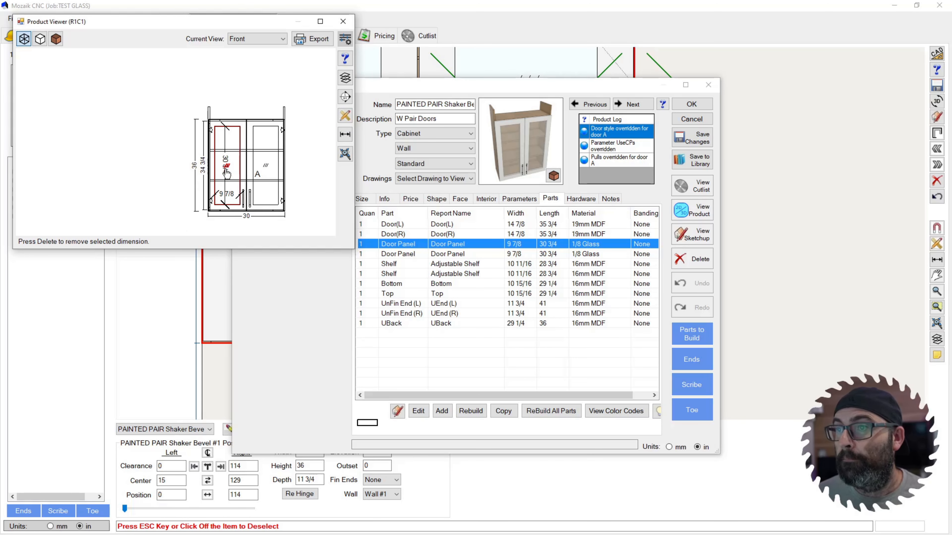
pyautogui.scroll(2, 226, 170)
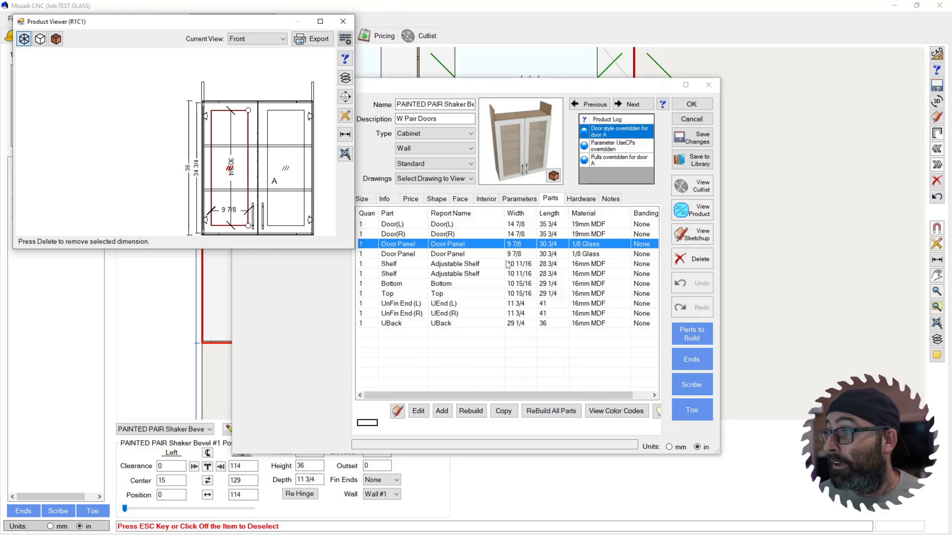
# Inspect the door pair's style override, bringing up the routed door options of the 2.5 Shaker Glass style
pyautogui.click(467, 201)
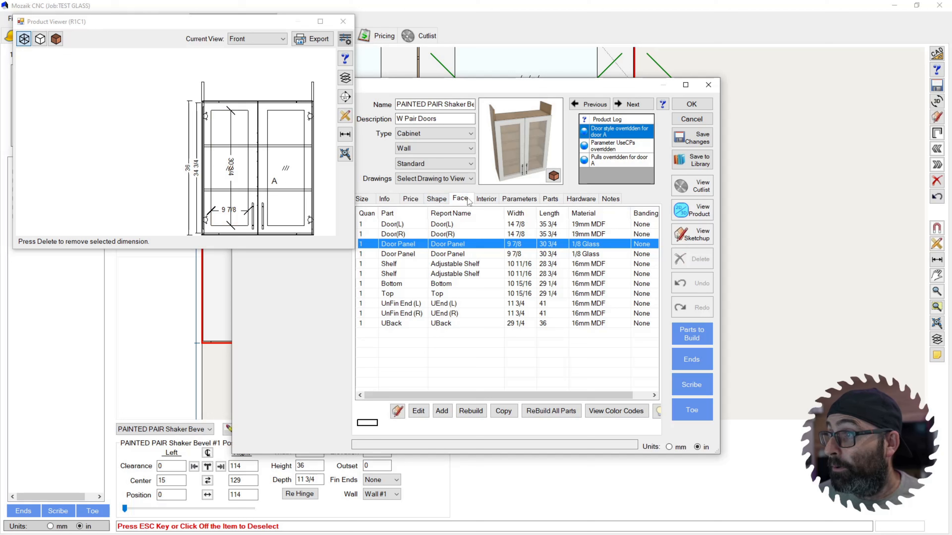
pyautogui.click(462, 291)
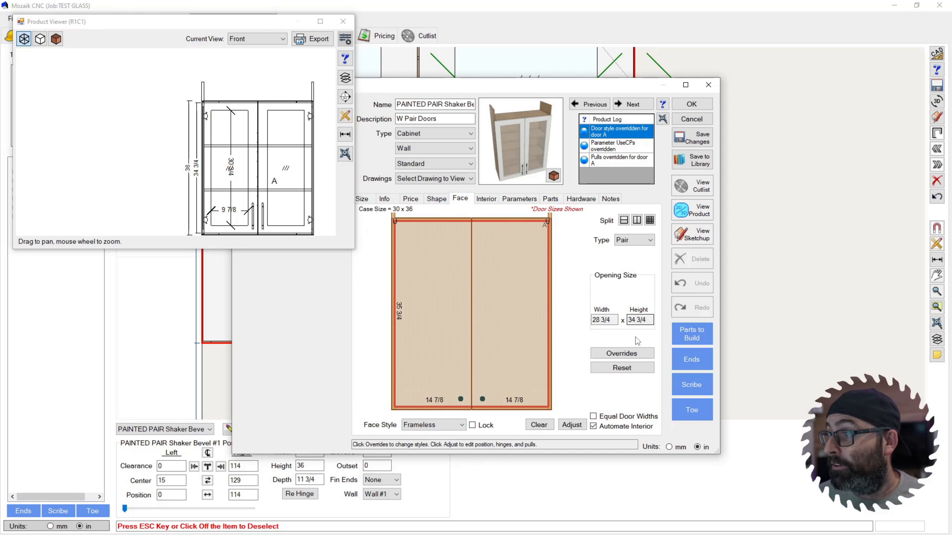
pyautogui.doubleClick(432, 307)
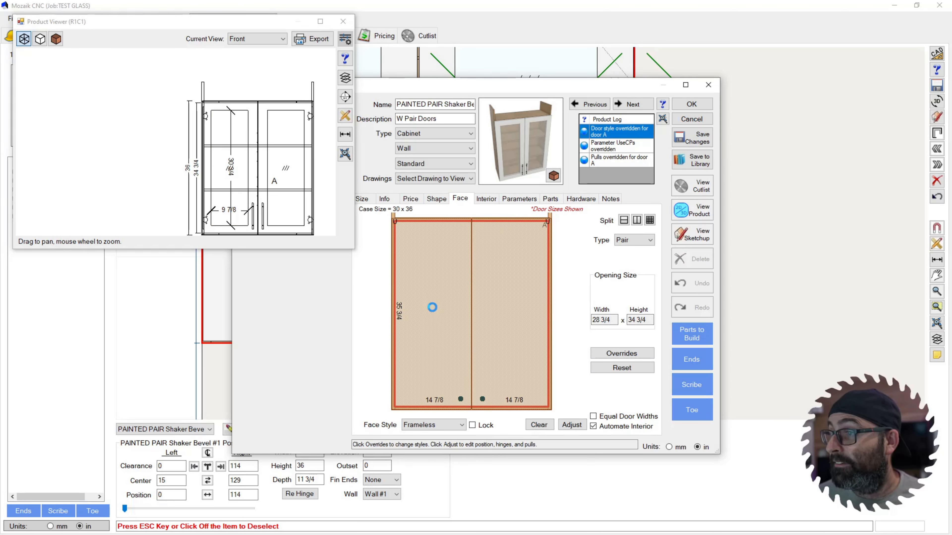
pyautogui.click(601, 353)
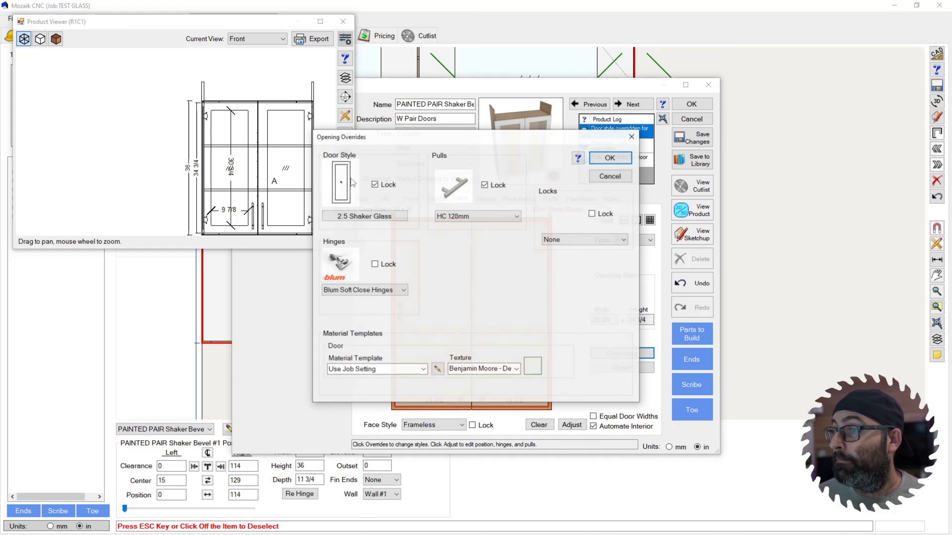
pyautogui.click(364, 216)
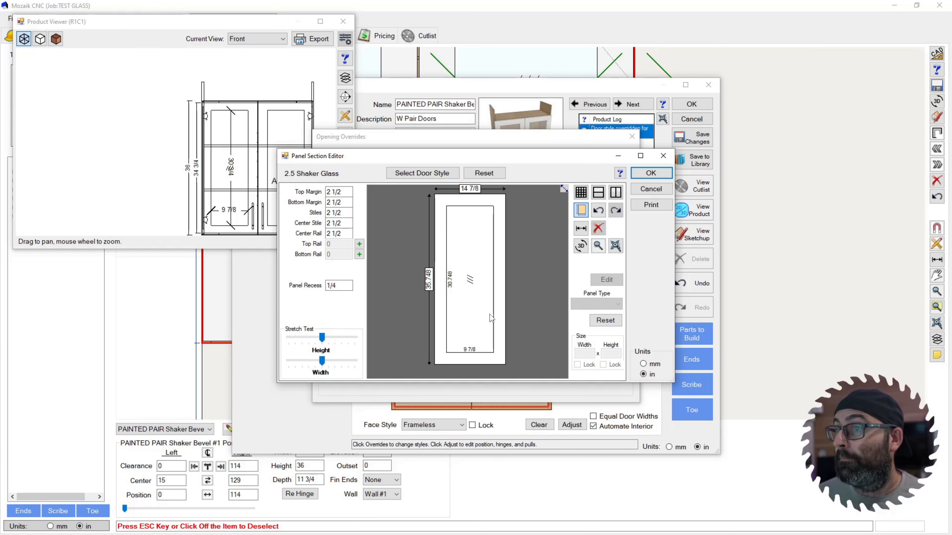
pyautogui.click(421, 173)
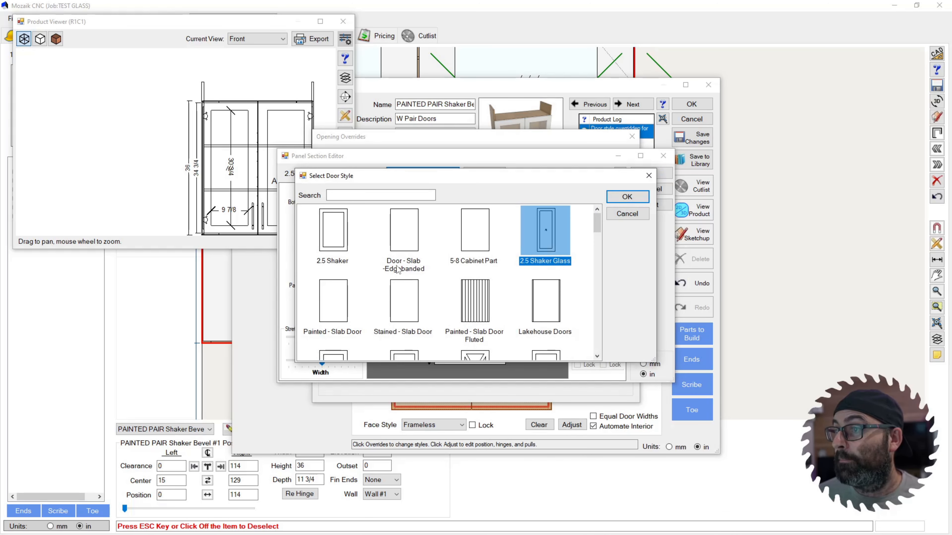
pyautogui.doubleClick(555, 232)
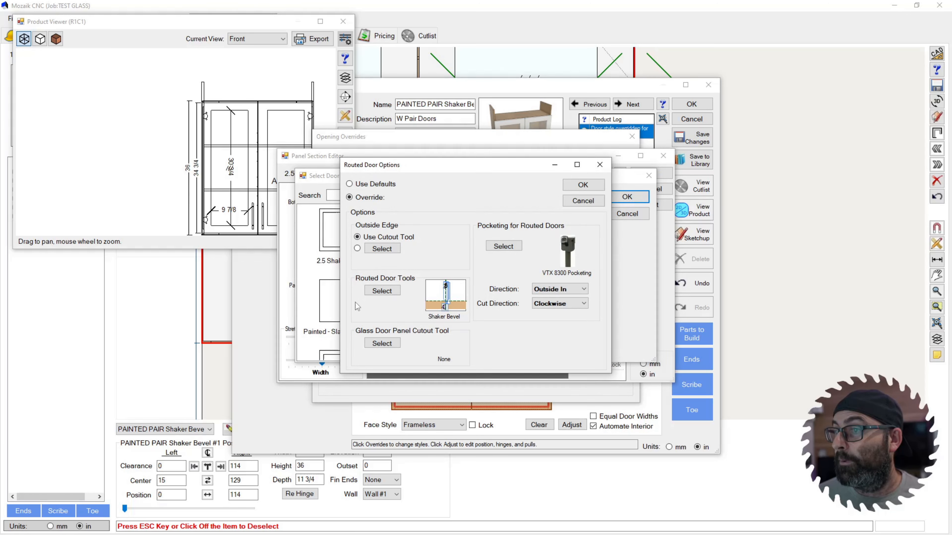
# Check the Shaker Bevel Frame Cutout tool group among the routed door tools and leave the opening overrides without applying changes
pyautogui.click(382, 290)
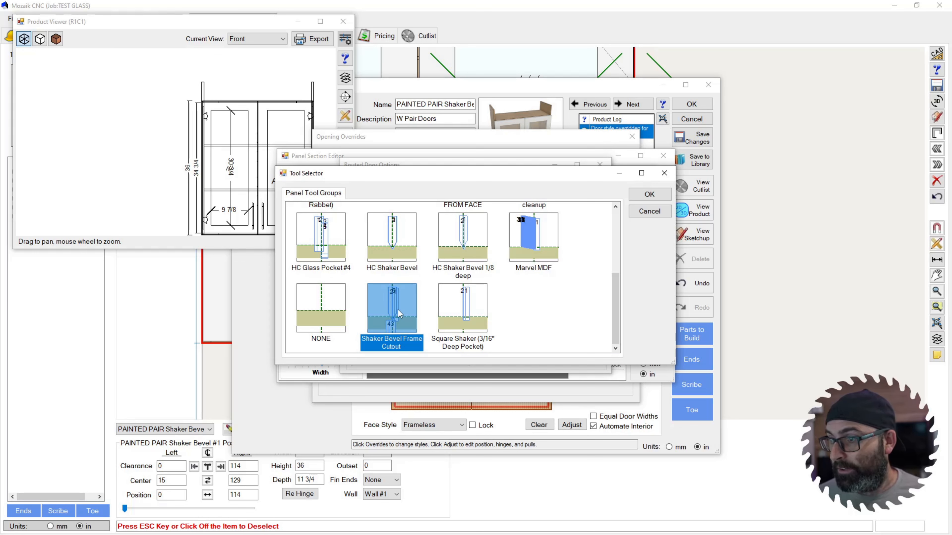
pyautogui.click(643, 198)
pyautogui.click(582, 186)
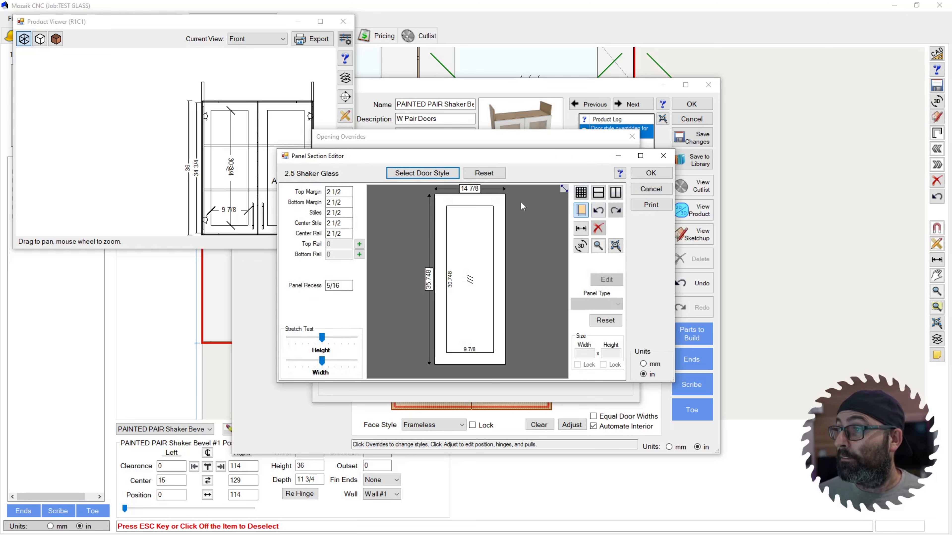
pyautogui.click(653, 191)
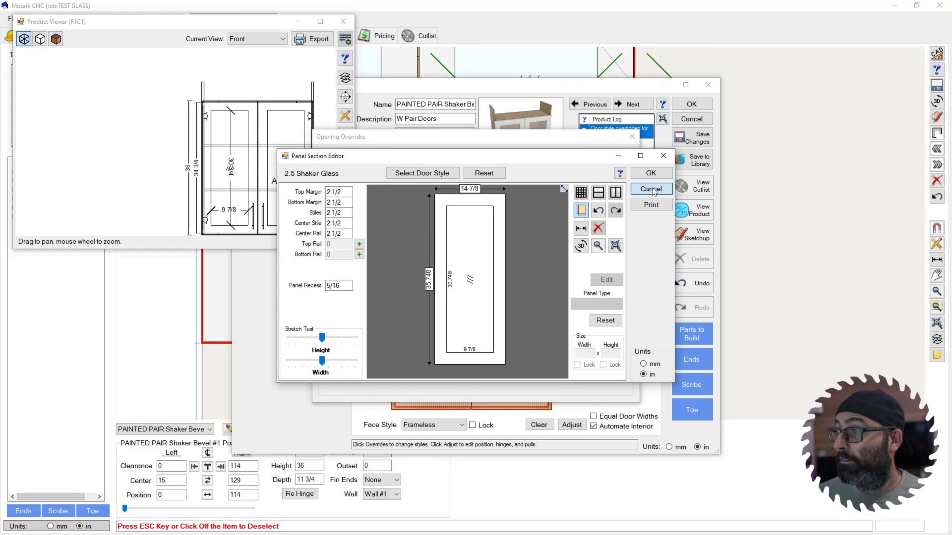
pyautogui.click(609, 177)
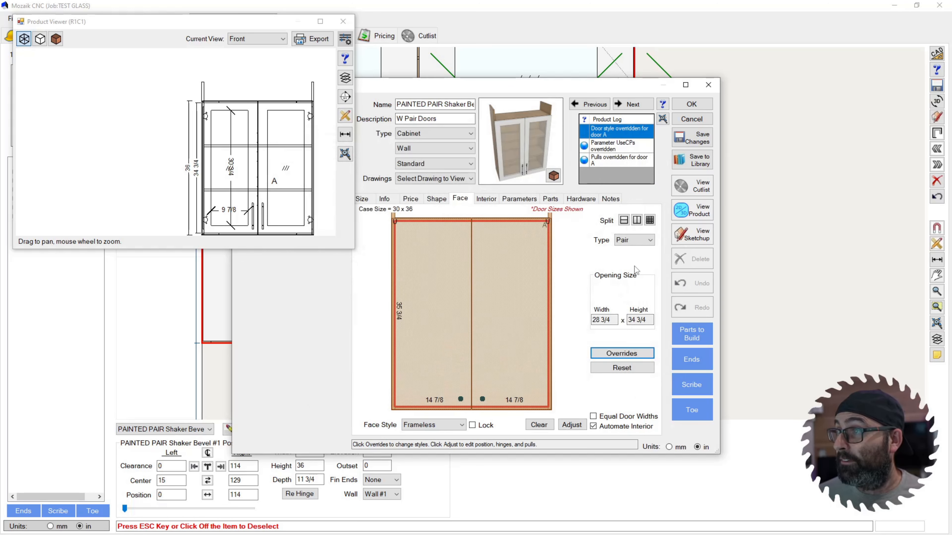
# Return to the cabinet's parts list and close the product viewer
pyautogui.click(560, 200)
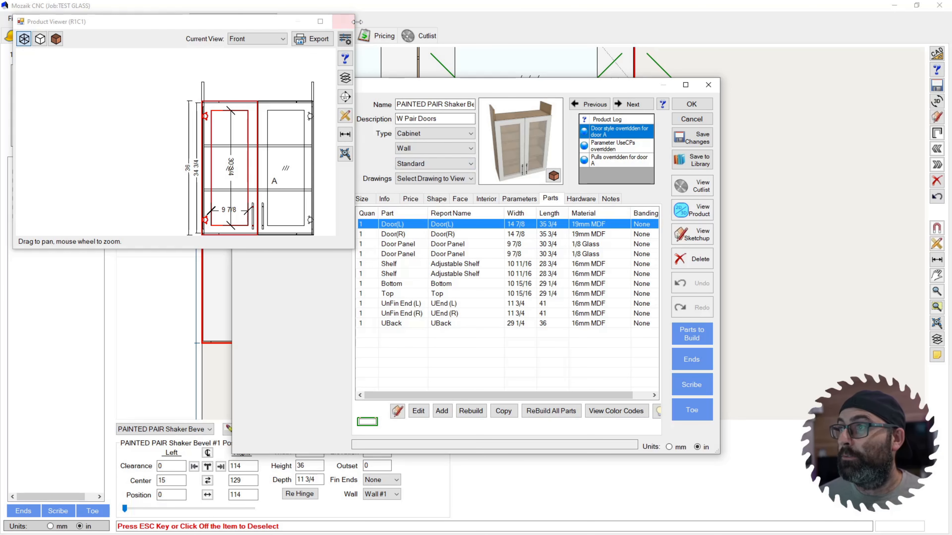
pyautogui.moveTo(248, 23); pyautogui.dragTo(392, 138)
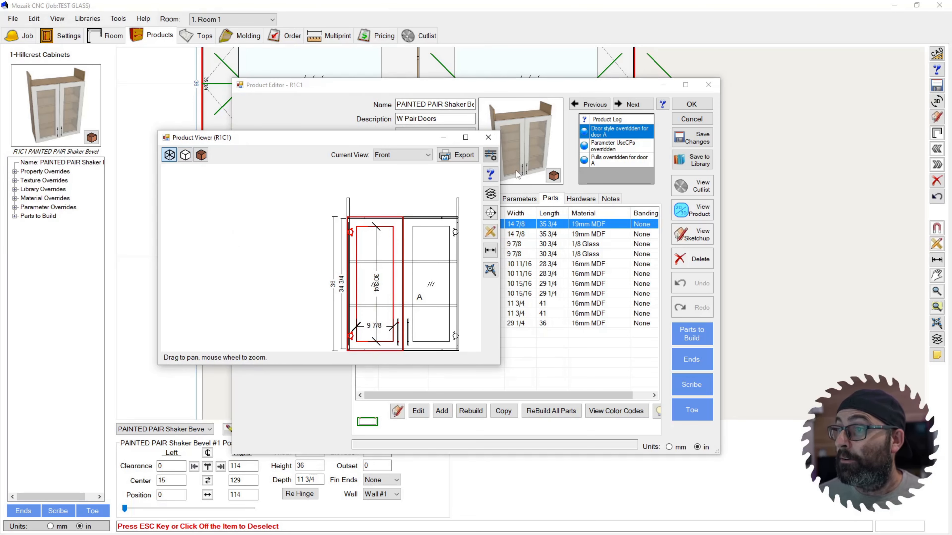
pyautogui.click(488, 137)
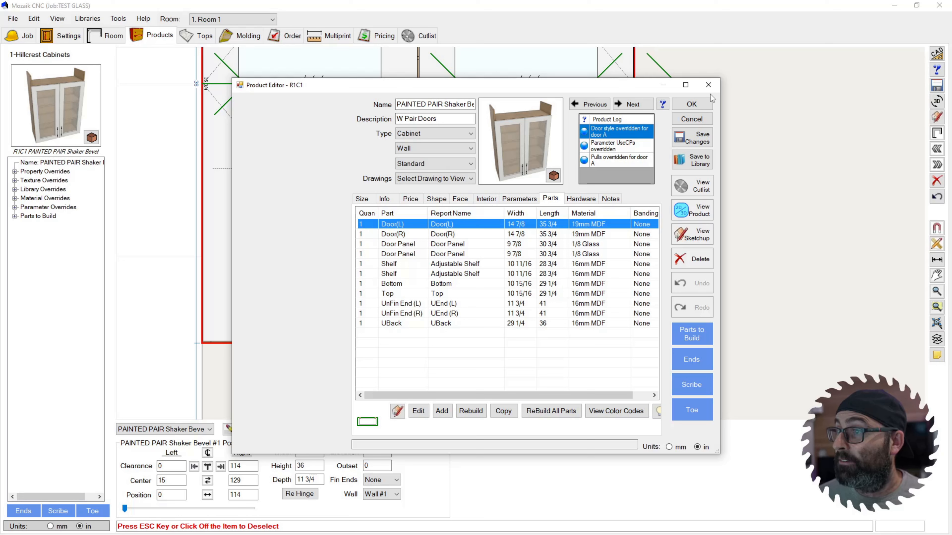
# Review the first 1/8 Glass door panel in the parts list and close the product editor, saving the changes
pyautogui.click(587, 246)
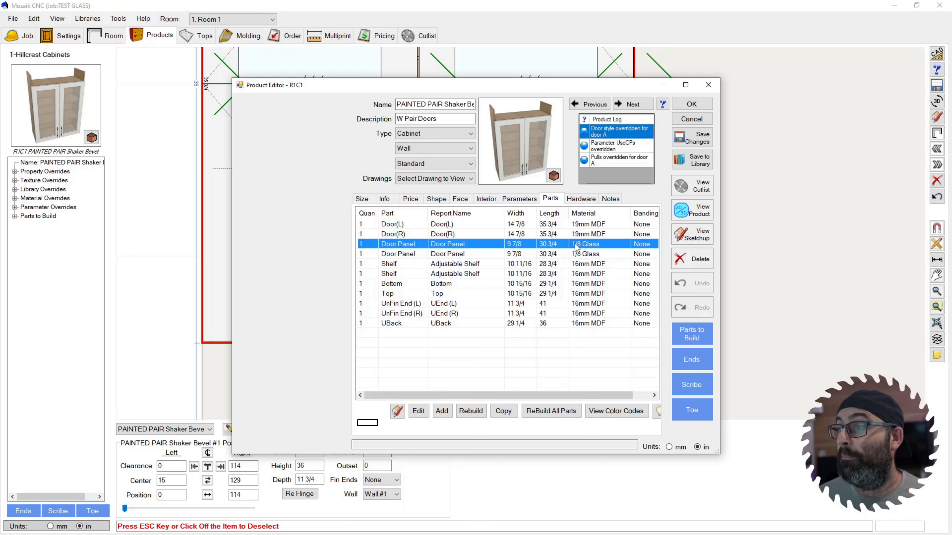
pyautogui.doubleClick(453, 246)
pyautogui.click(644, 78)
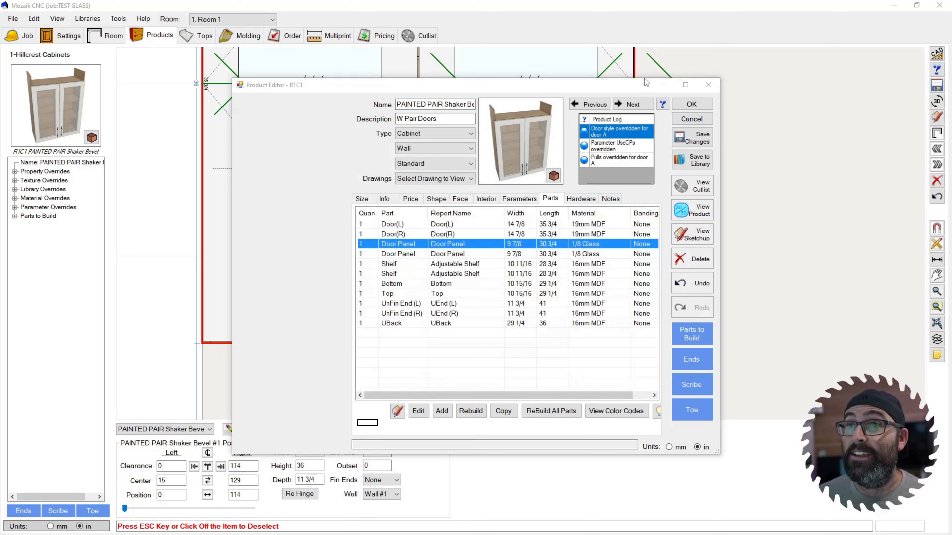
pyautogui.click(693, 121)
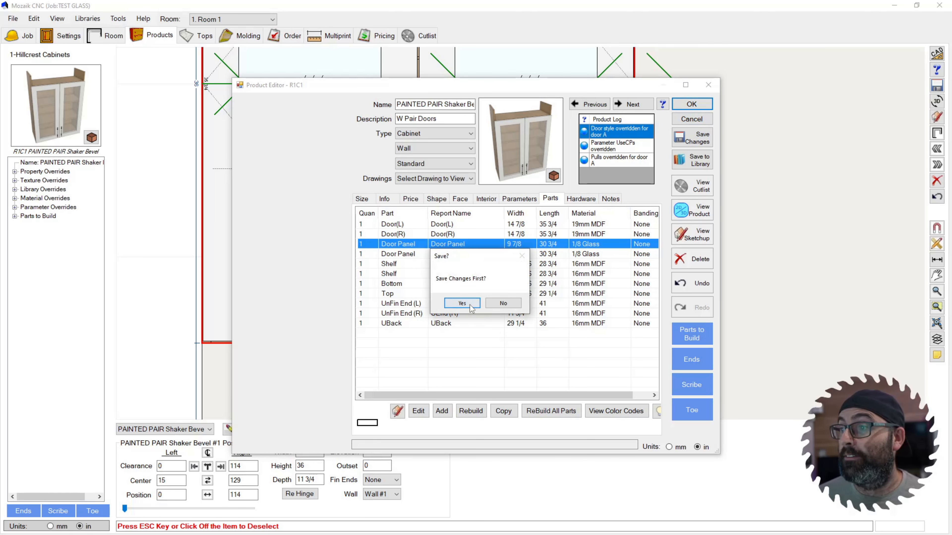
pyautogui.click(462, 303)
# Review the panel type of the 2.5 Shaker Glass door in the door library and leave without saving
pyautogui.click(87, 18)
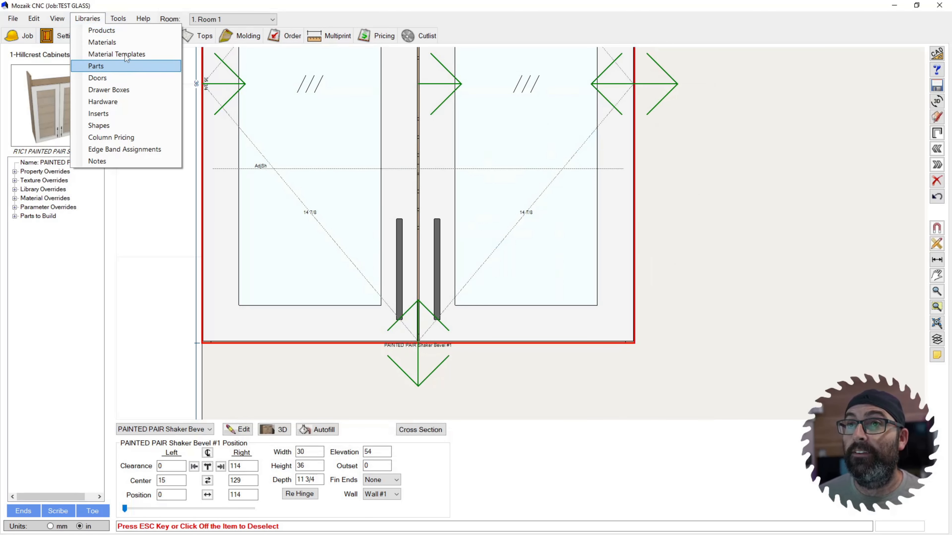
pyautogui.click(128, 78)
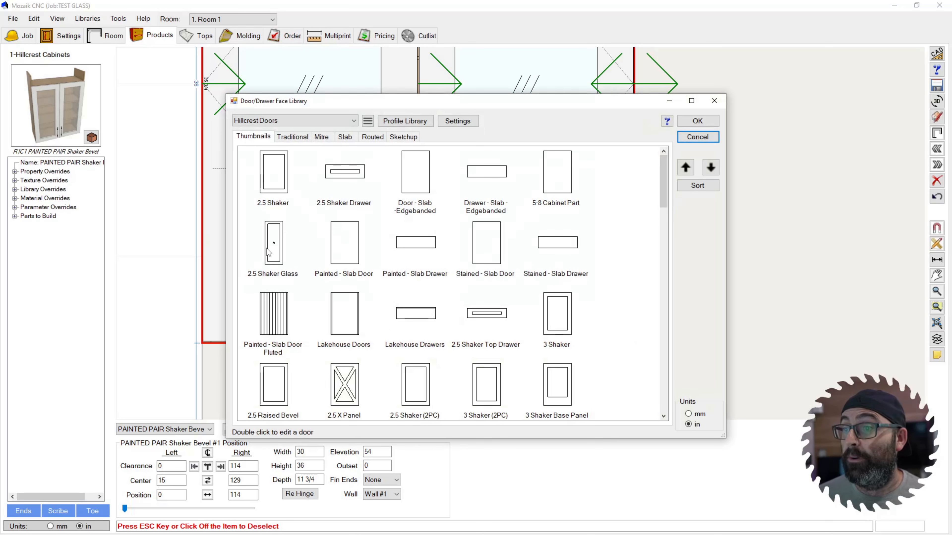
pyautogui.doubleClick(274, 243)
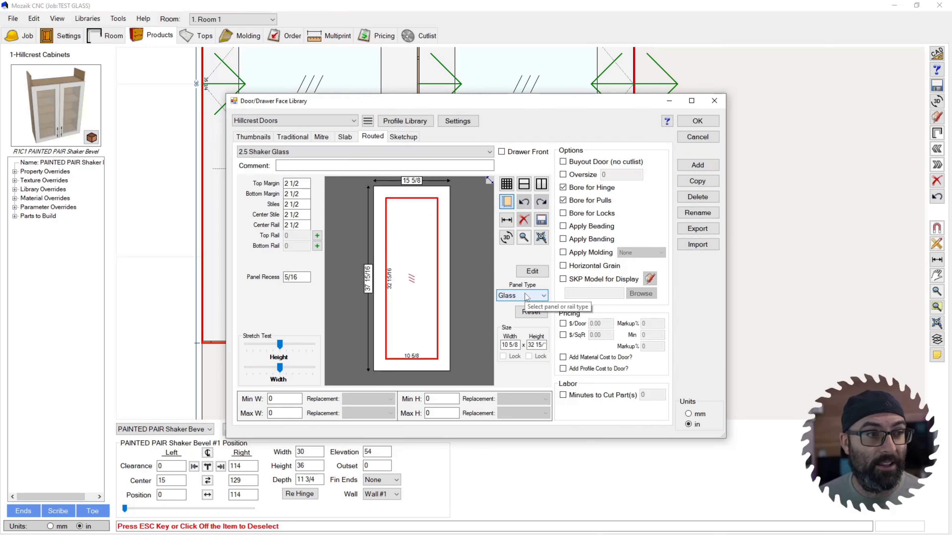
pyautogui.click(696, 137)
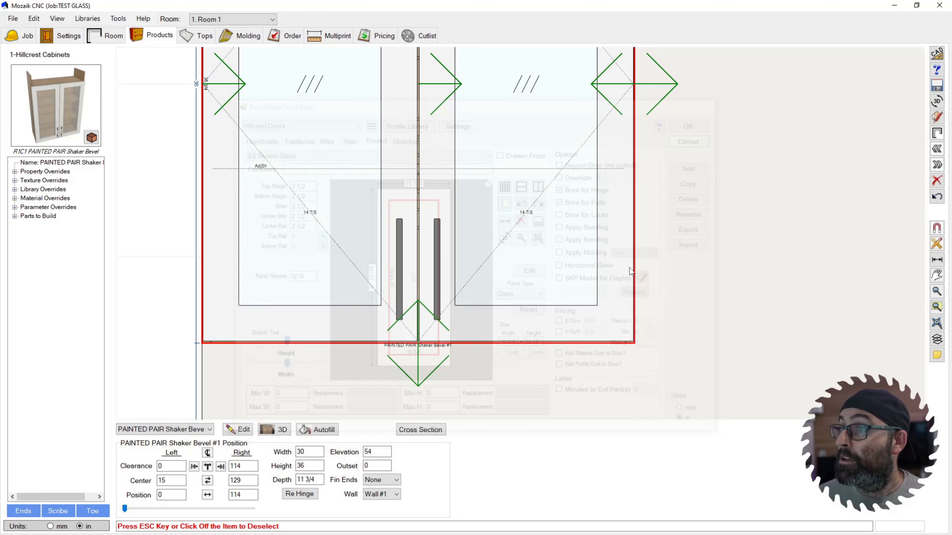
pyautogui.scroll(-6, 408, 295)
pyautogui.scroll(4, 406, 163)
pyautogui.doubleClick(382, 226)
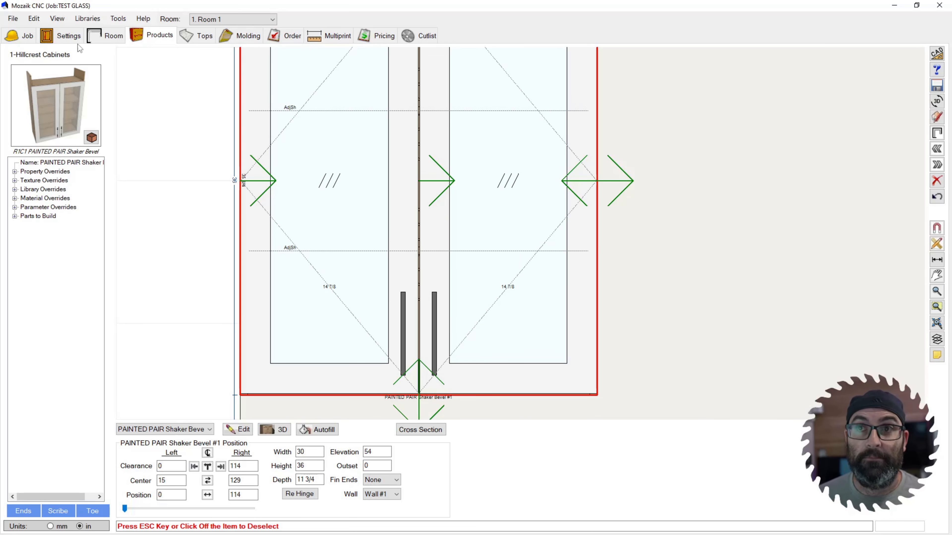
# Open the 1-Hillcrest Cabinets-JobParms job parameters and find the GLASSRABBET user parameter in the Other category
pyautogui.click(33, 19)
pyautogui.click(63, 99)
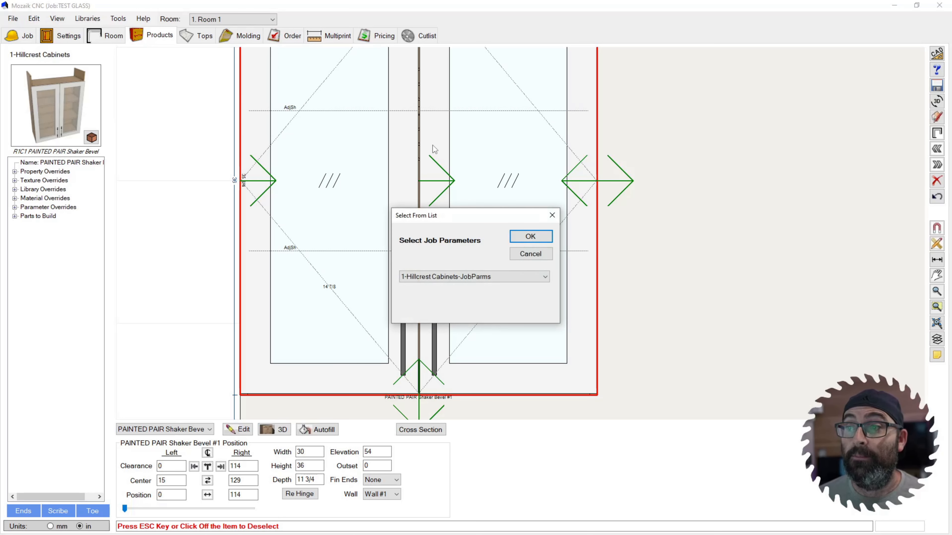
pyautogui.click(463, 279)
pyautogui.click(463, 281)
pyautogui.press('Return')
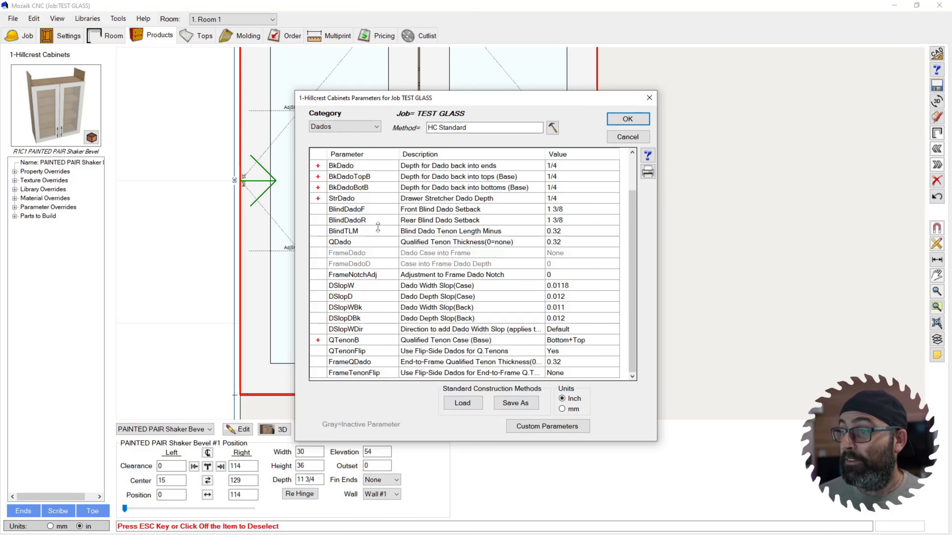
pyautogui.click(352, 127)
pyautogui.click(331, 249)
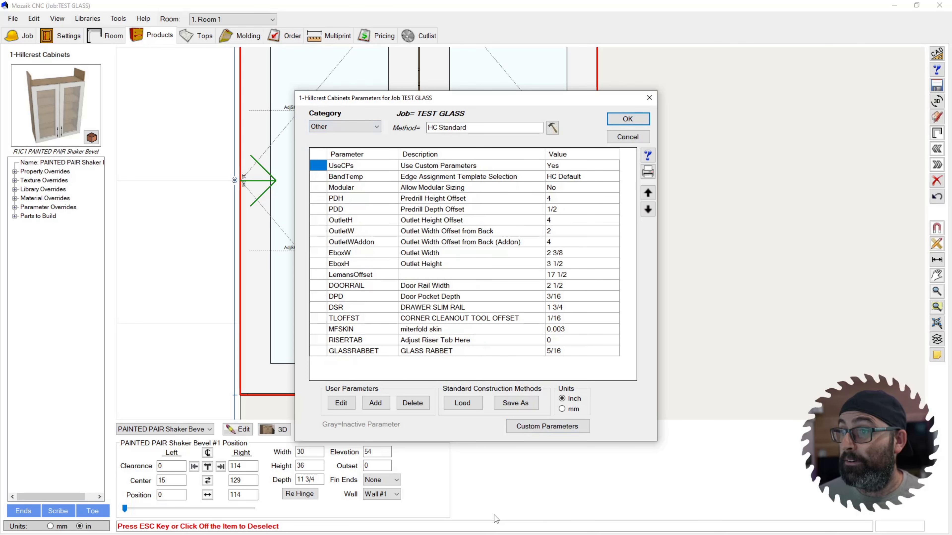
pyautogui.click(351, 352)
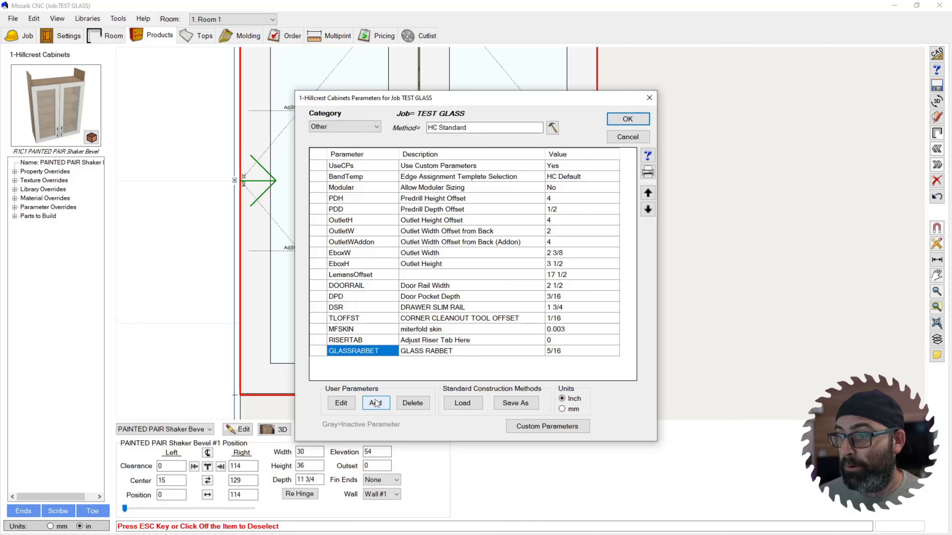
# Draft a new user parameter named GLASSRABBET and discard it without adding it
pyautogui.click(375, 402)
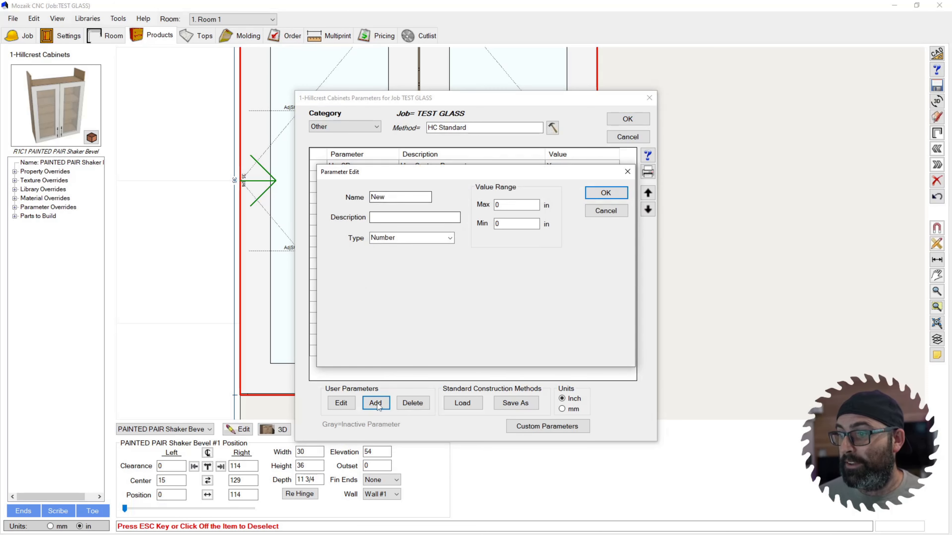
pyautogui.moveTo(399, 198); pyautogui.dragTo(329, 191)
pyautogui.write('GLASSRE')
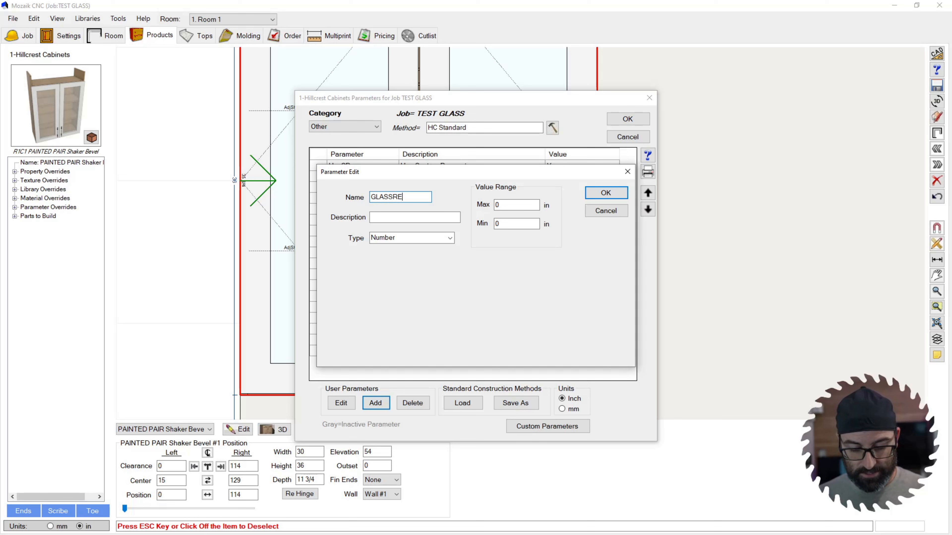
pyautogui.write('BBET')
pyautogui.press('BackSpace')
pyautogui.press('BackSpace')
pyautogui.press('BackSpace')
pyautogui.press('BackSpace')
pyautogui.press('BackSpace')
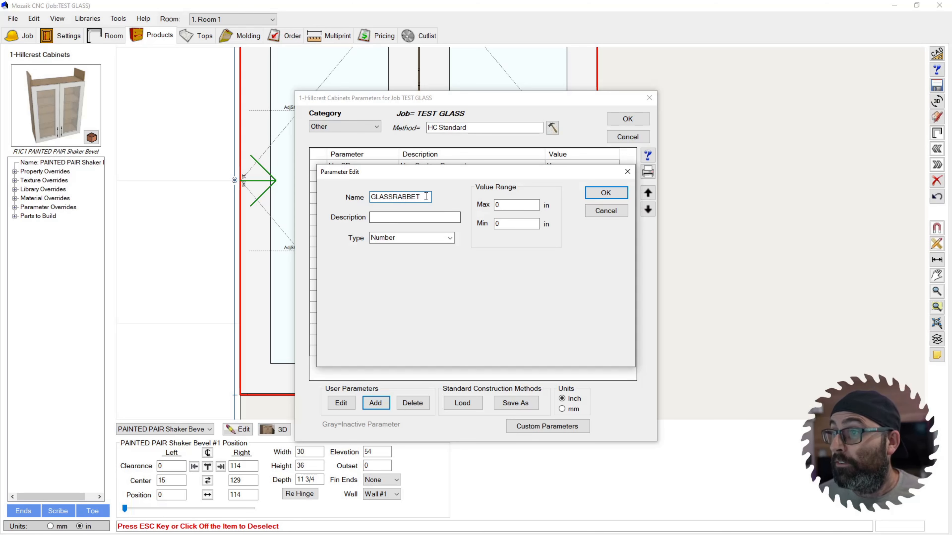
pyautogui.moveTo(426, 197); pyautogui.dragTo(312, 200)
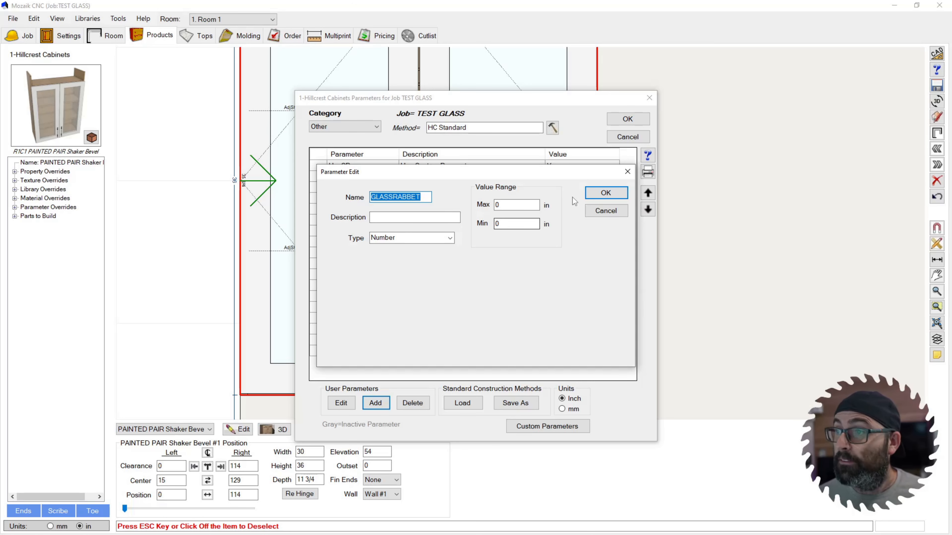
pyautogui.click(393, 221)
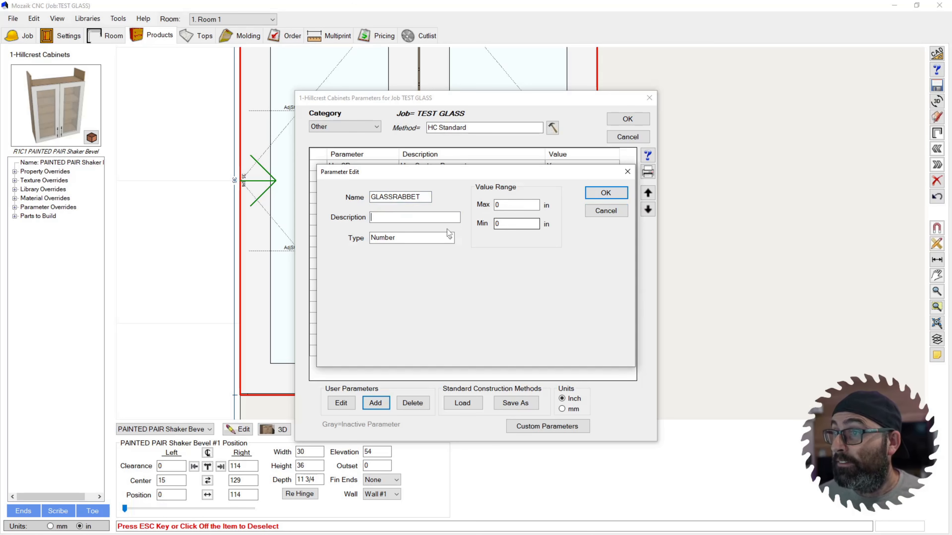
pyautogui.click(606, 210)
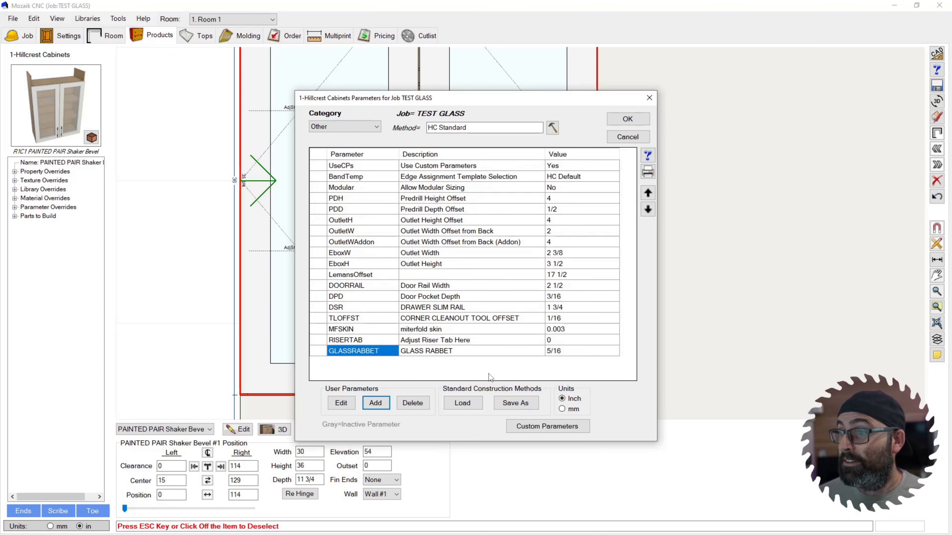
# Check the existing GLASSRABBET parameter's definition and value, close the job parameters and deselect the cabinet
pyautogui.click(565, 352)
pyautogui.doubleClick(565, 353)
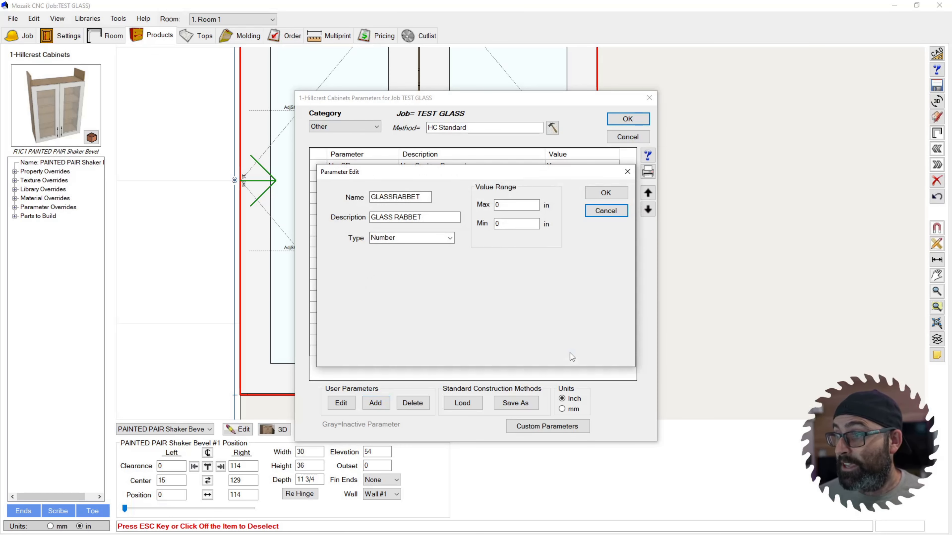
pyautogui.click(621, 213)
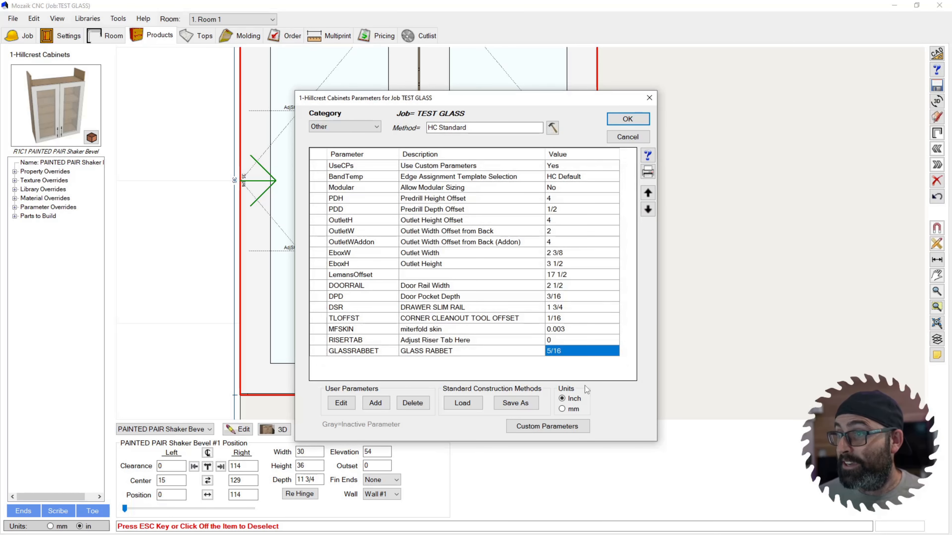
pyautogui.doubleClick(568, 351)
pyautogui.click(598, 211)
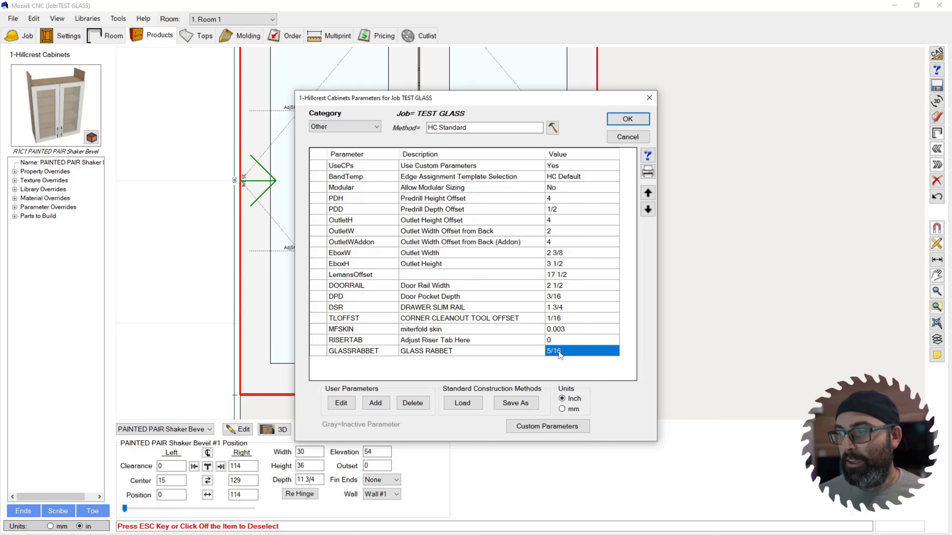
pyautogui.click(563, 352)
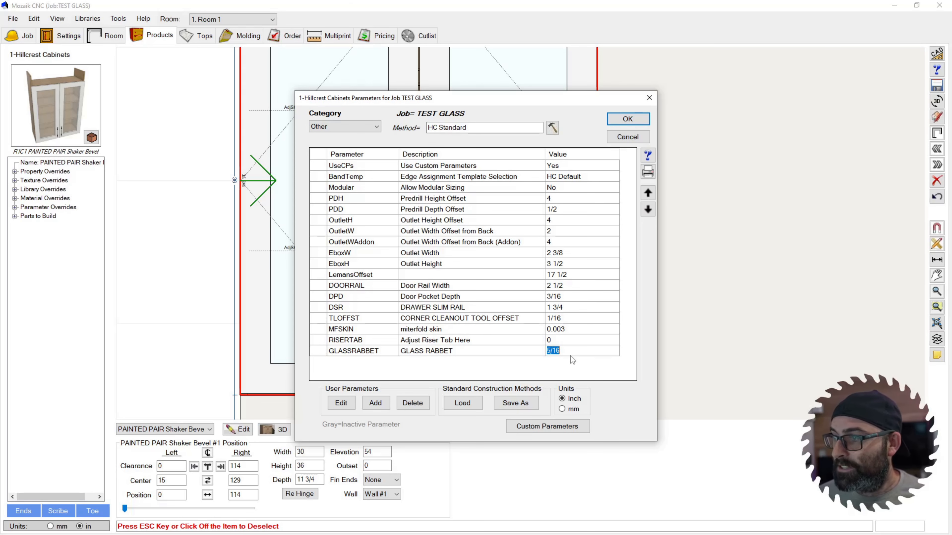
pyautogui.press('Return')
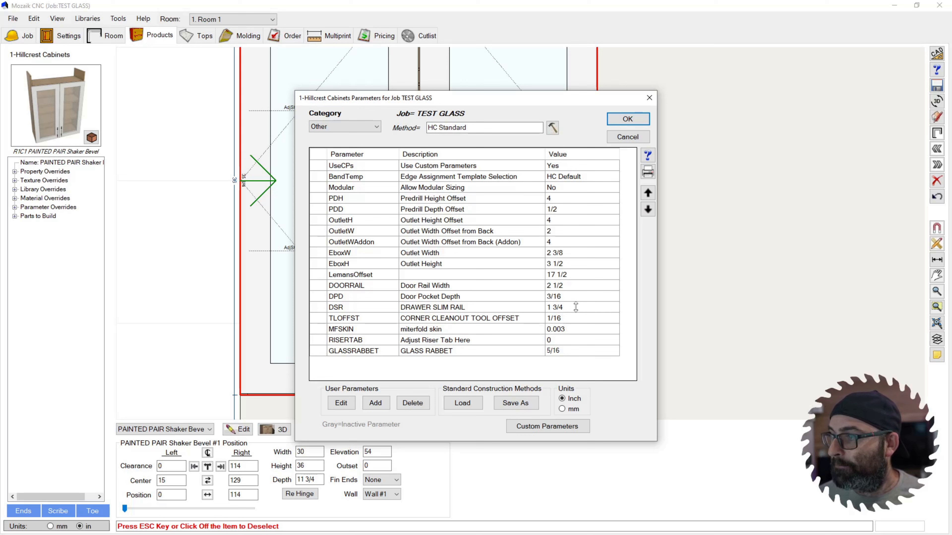
pyautogui.click(627, 119)
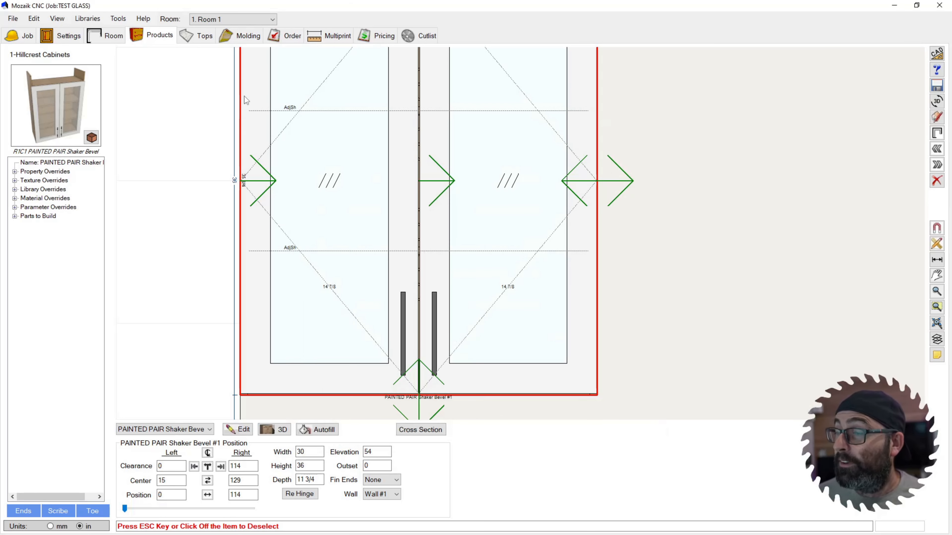
pyautogui.press('Escape')
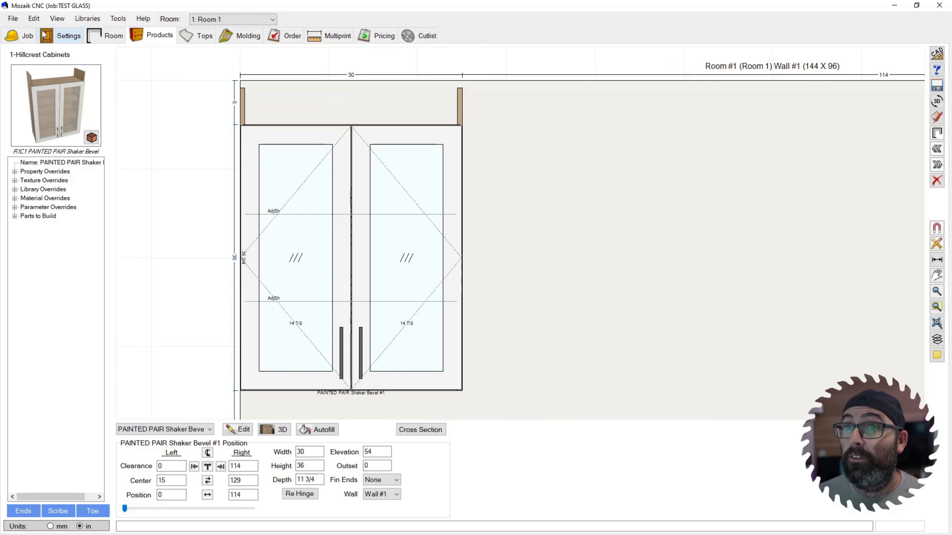
# Open the custom parameters from the 1-Hillcrest Cabinets job parameters and look through the existing ones
pyautogui.click(37, 19)
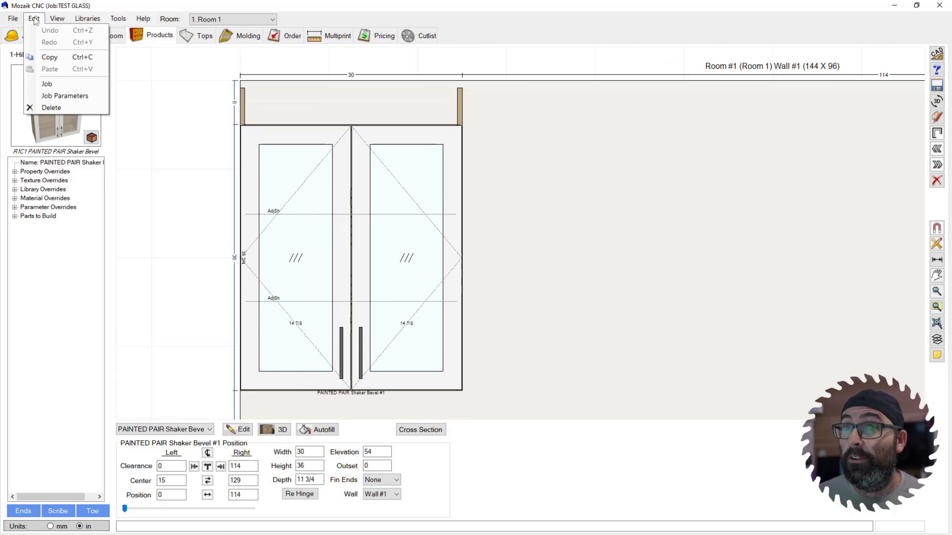
pyautogui.click(68, 96)
pyautogui.press('Return')
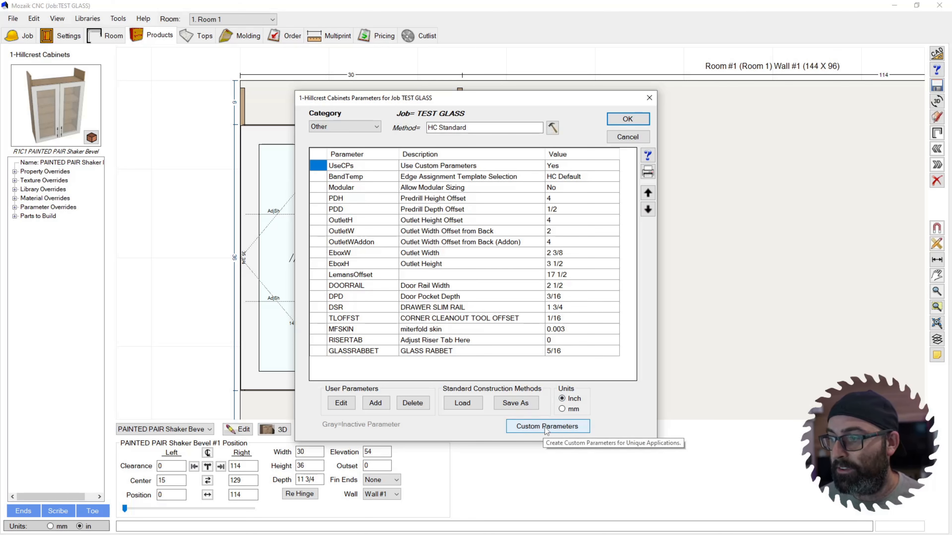
pyautogui.click(534, 426)
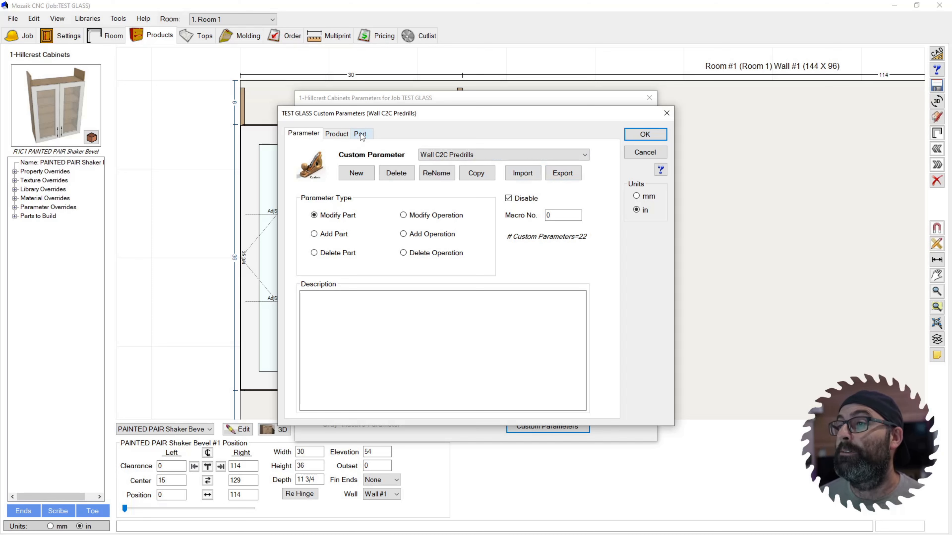
pyautogui.click(456, 154)
pyautogui.click(455, 124)
# Name a new custom parameter GLASS SIZE and cancel its creation
pyautogui.click(355, 172)
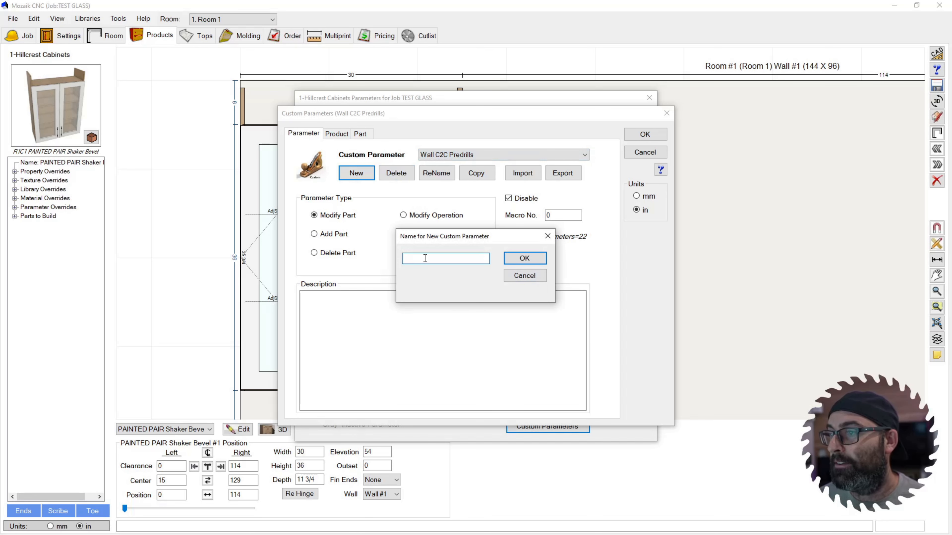
pyautogui.write('GLASS ')
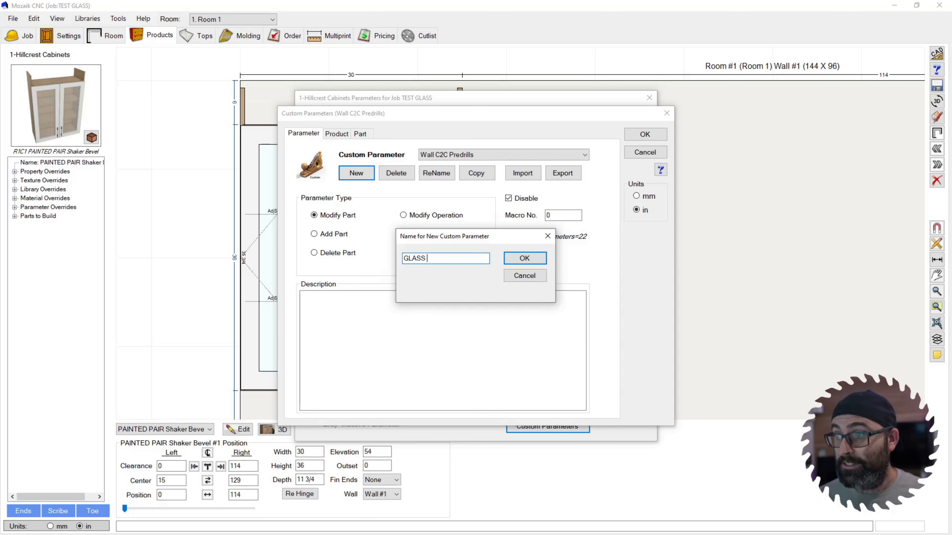
pyautogui.write('SIZE')
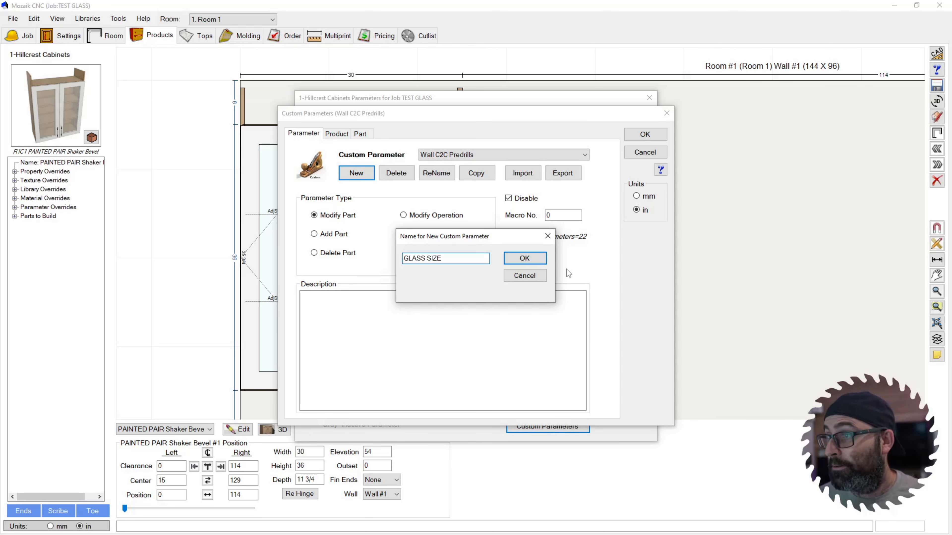
pyautogui.click(532, 275)
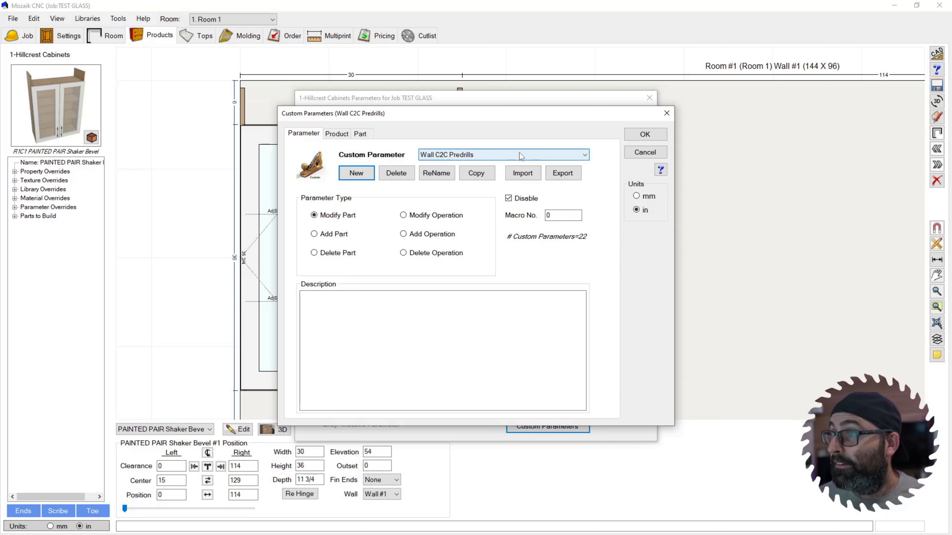
# Select the existing GLASS SIZE custom parameter and review its product scope, part selection and part modification settings
pyautogui.click(518, 154)
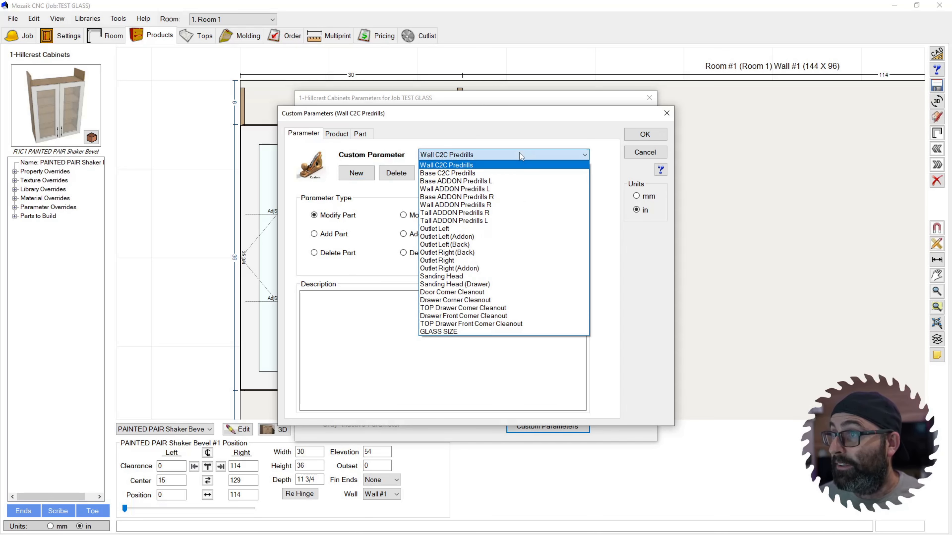
pyautogui.click(444, 332)
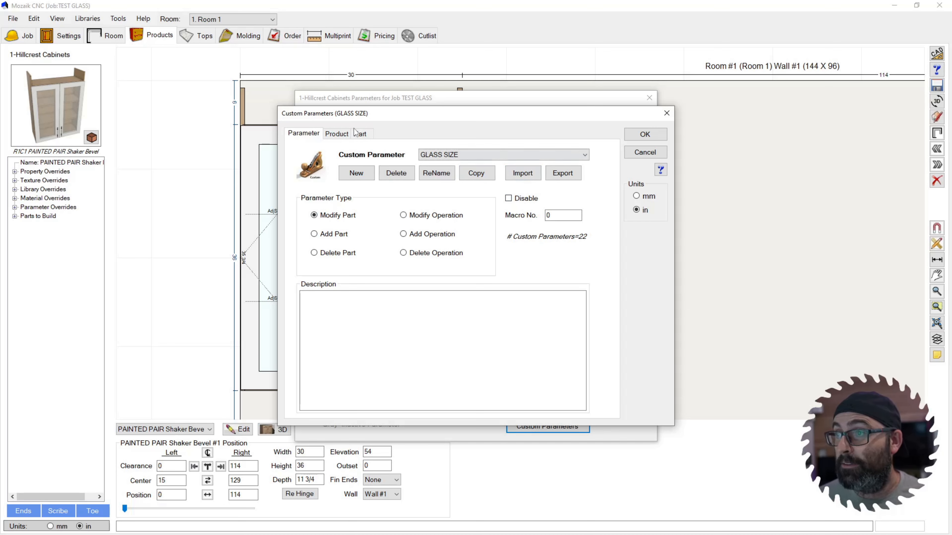
pyautogui.click(336, 133)
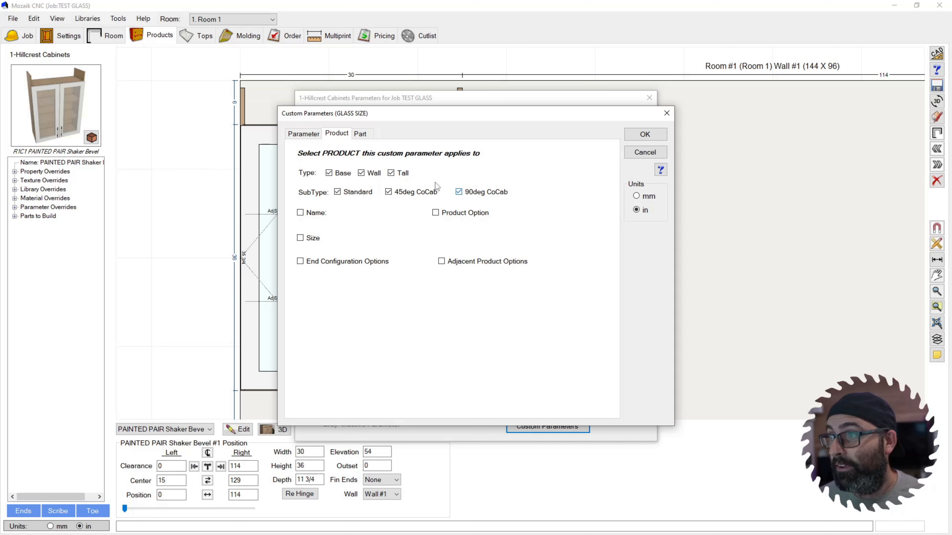
pyautogui.click(362, 135)
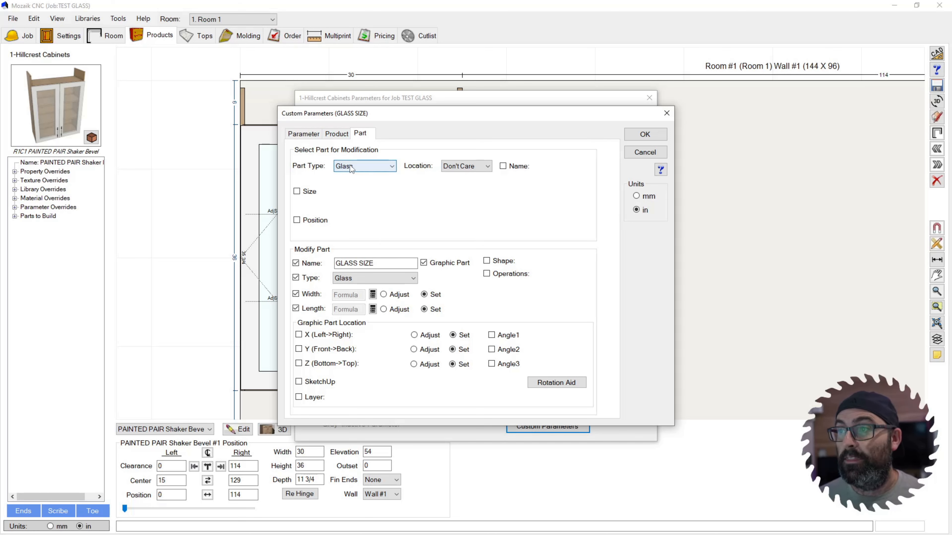
pyautogui.click(297, 191)
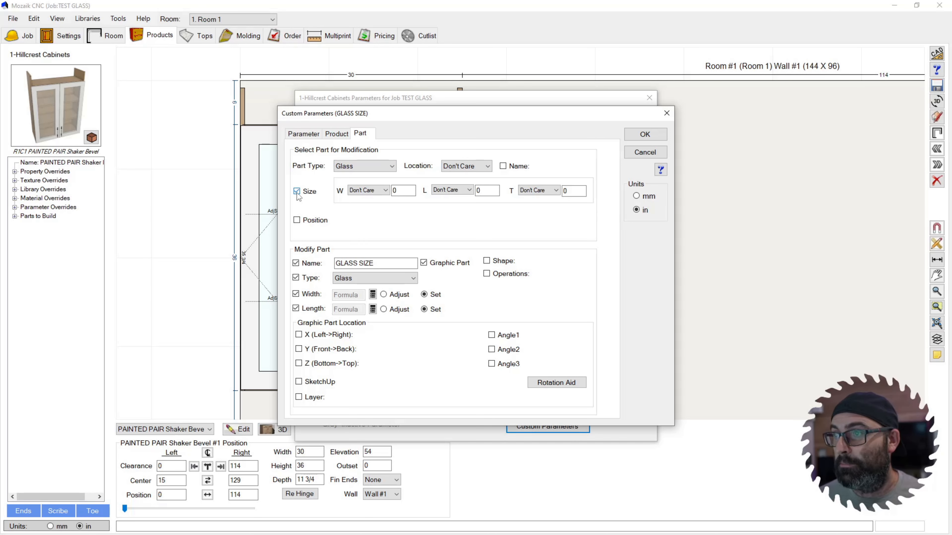
pyautogui.click(297, 192)
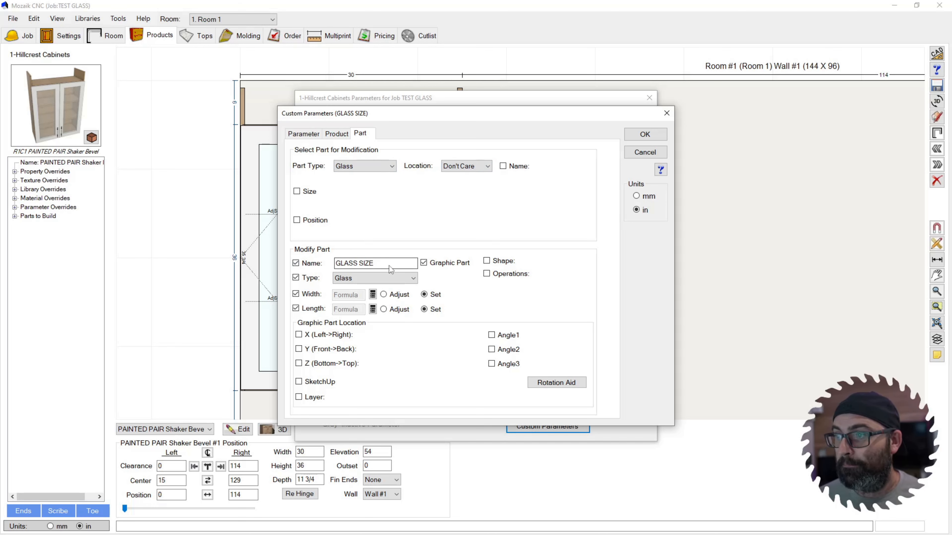
pyautogui.moveTo(379, 263); pyautogui.dragTo(312, 269)
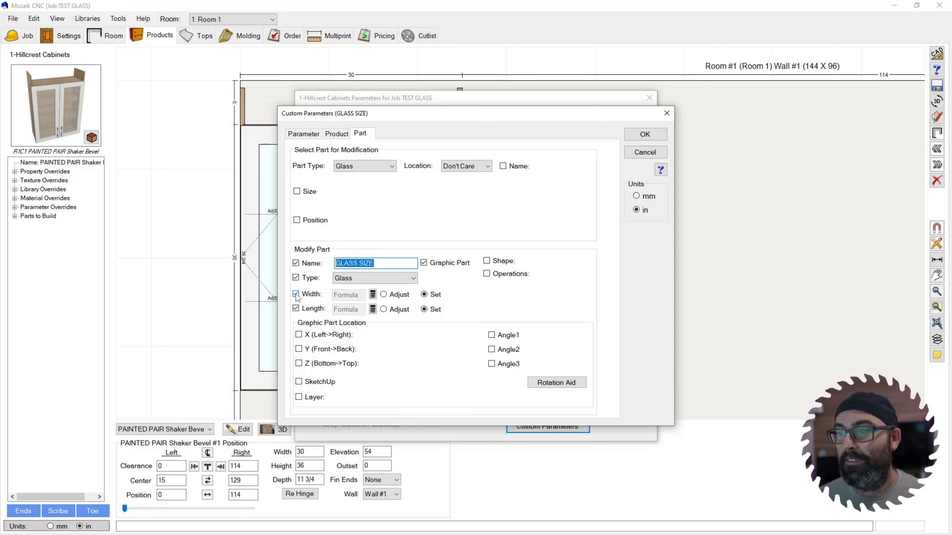
# Examine the width formula in GLASS SIZE's part modification settings, including its default expression, and accept it without editing
pyautogui.click(373, 295)
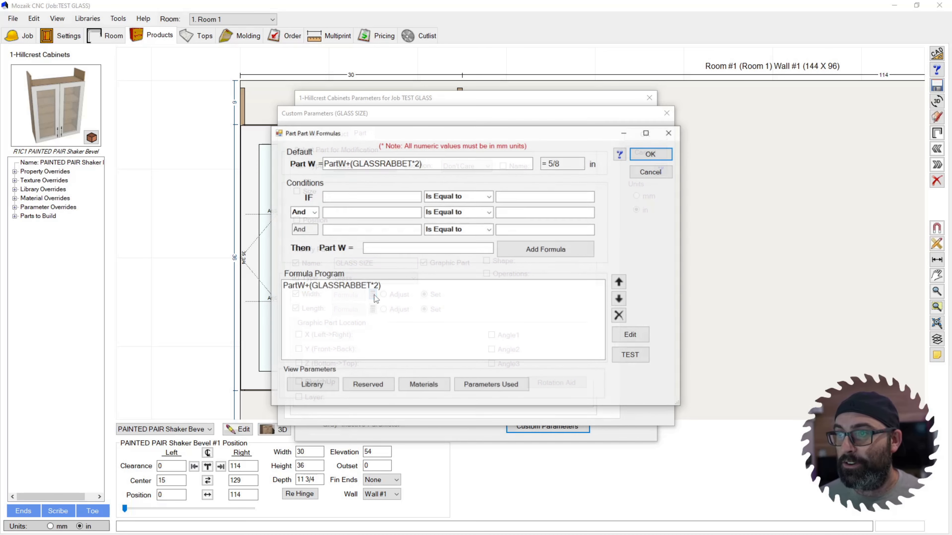
pyautogui.moveTo(344, 134); pyautogui.dragTo(523, 133)
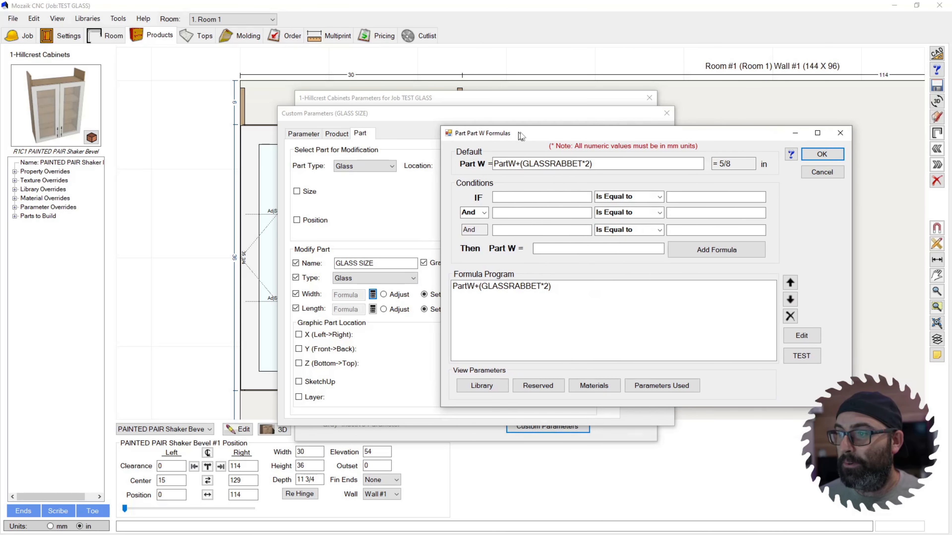
pyautogui.click(831, 173)
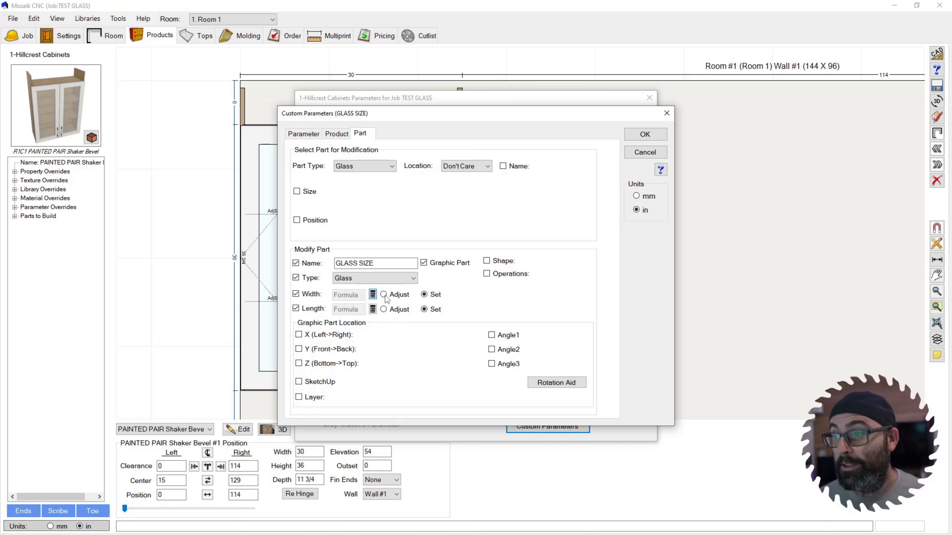
pyautogui.click(372, 294)
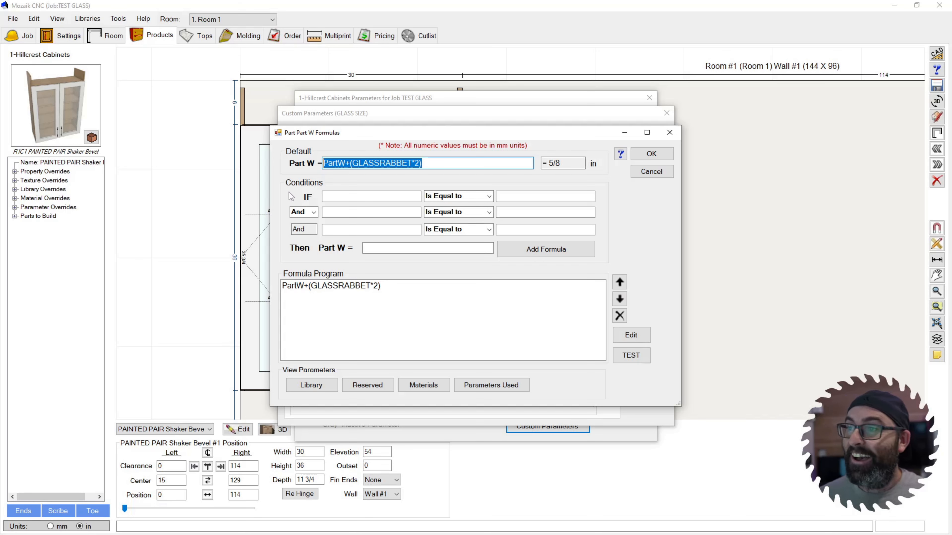
pyautogui.click(431, 163)
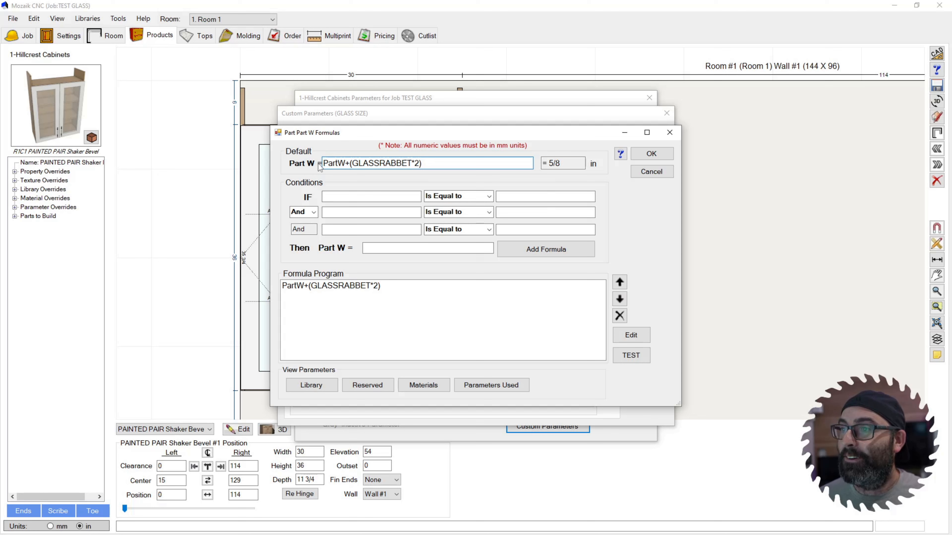
pyautogui.moveTo(325, 163); pyautogui.dragTo(420, 165)
pyautogui.click(430, 164)
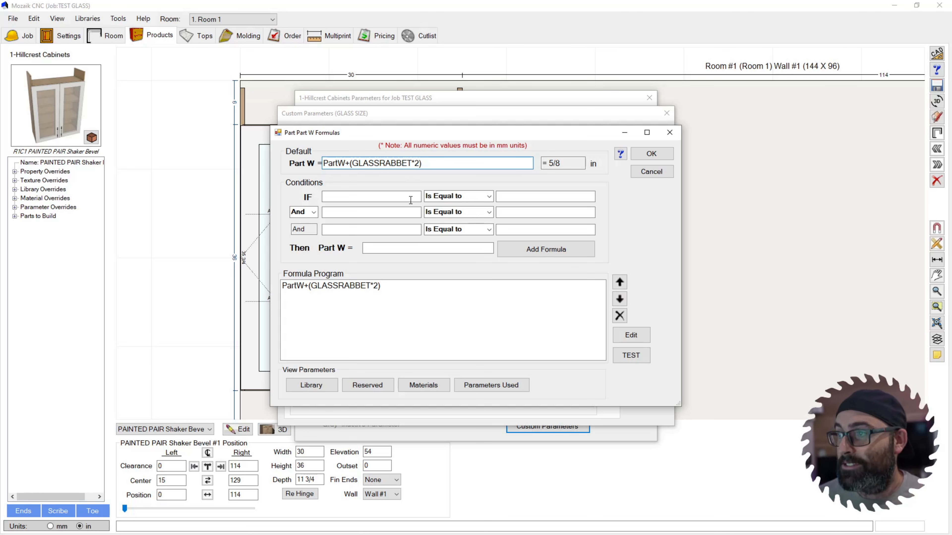
pyautogui.doubleClick(571, 163)
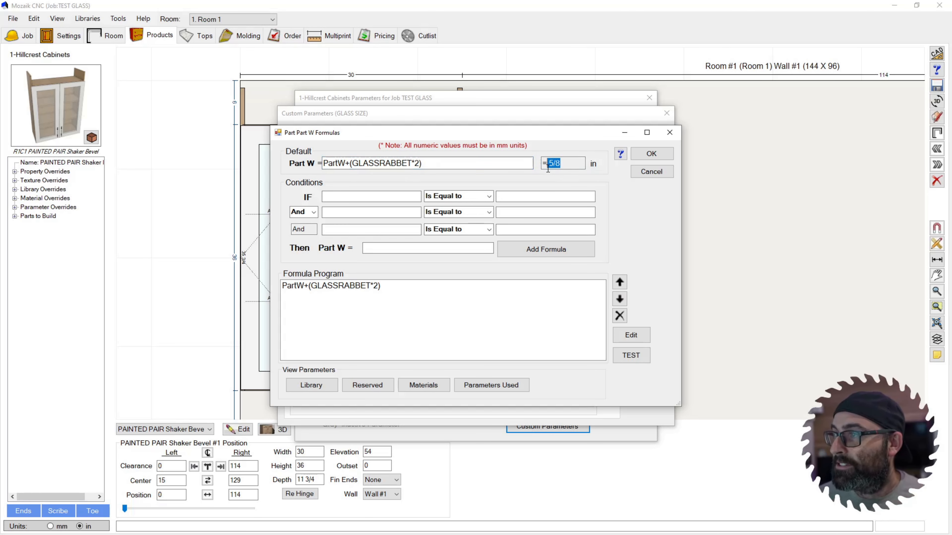
pyautogui.moveTo(345, 162); pyautogui.dragTo(323, 163)
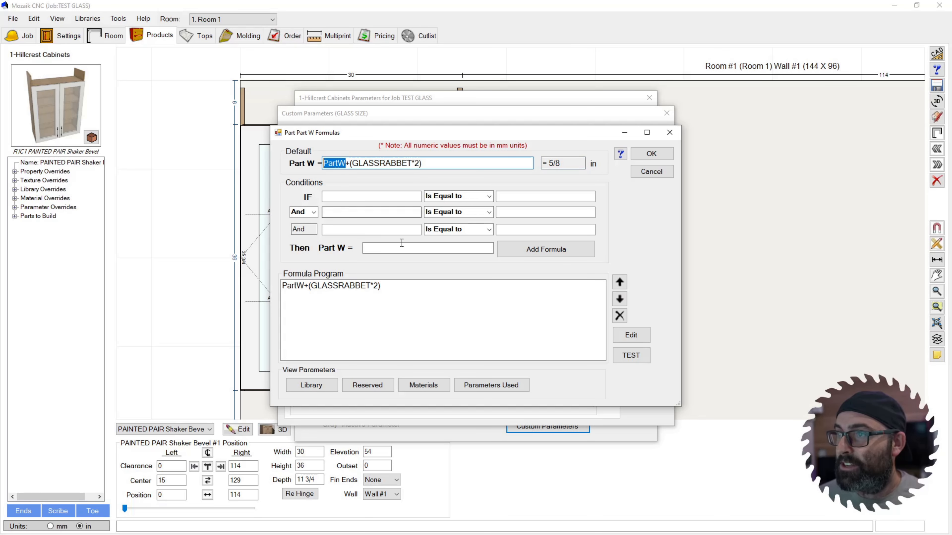
pyautogui.click(422, 301)
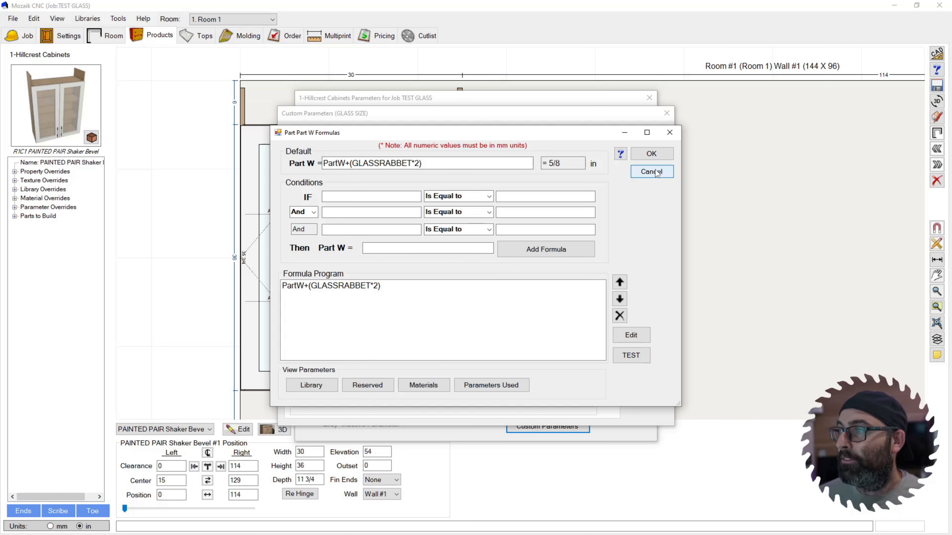
pyautogui.click(652, 154)
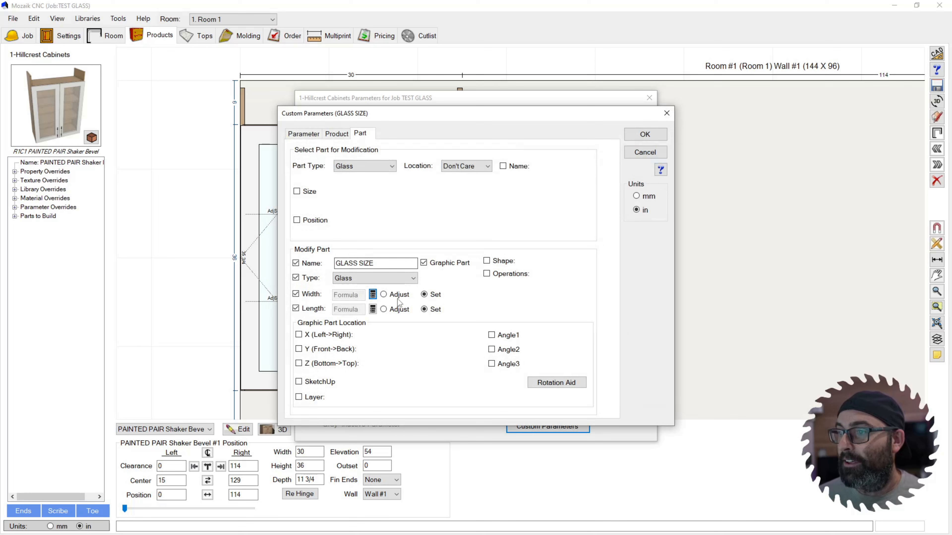
# Review the length formula of the GLASS SIZE part modification, then accept and close the custom and job parameters
pyautogui.click(372, 308)
pyautogui.moveTo(342, 164); pyautogui.dragTo(338, 165)
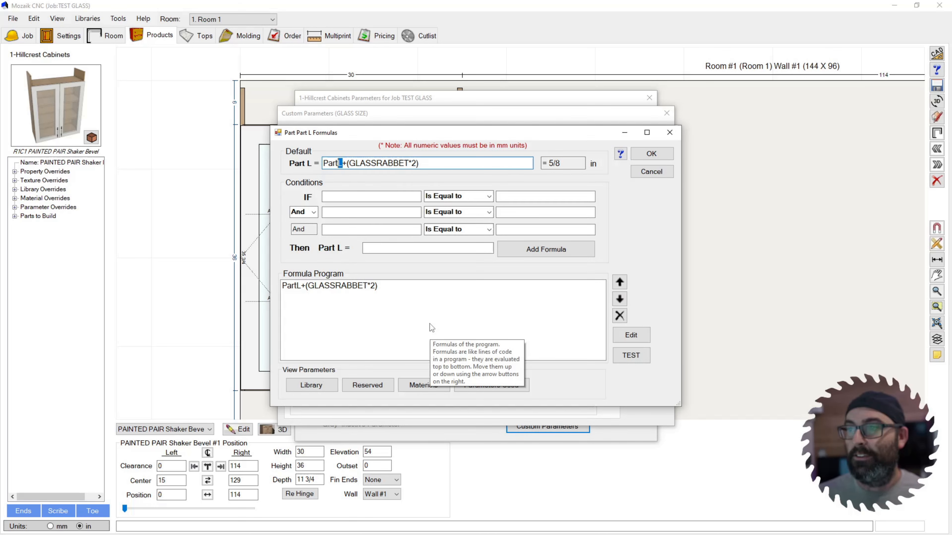
pyautogui.click(651, 154)
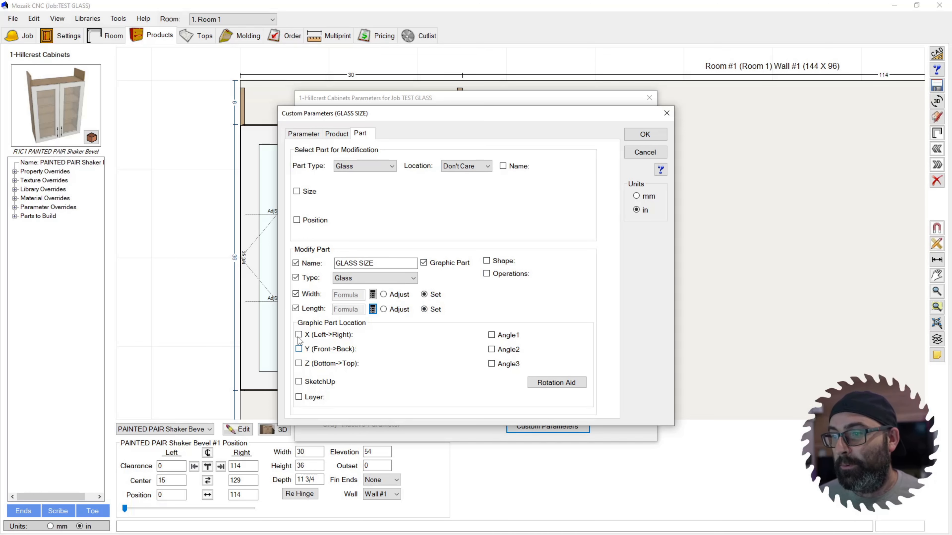
pyautogui.click(643, 137)
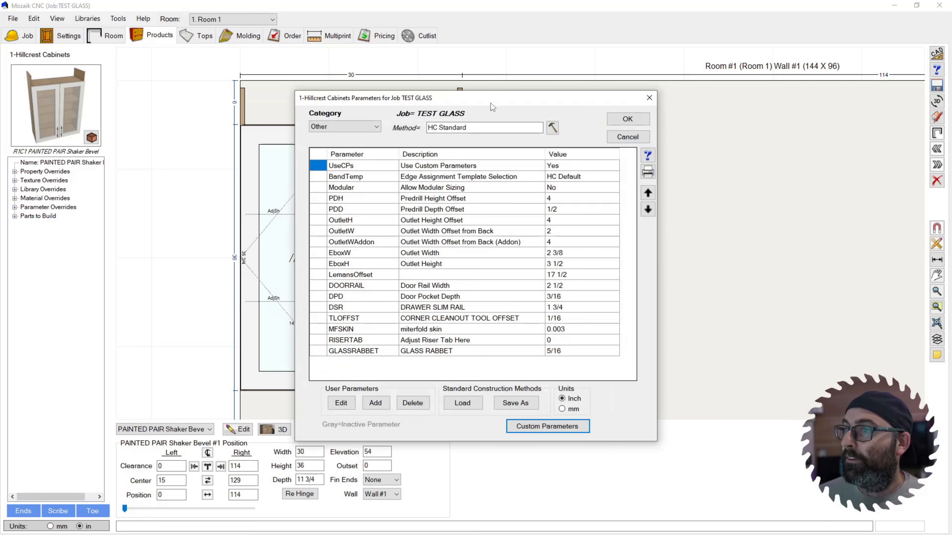
pyautogui.click(627, 118)
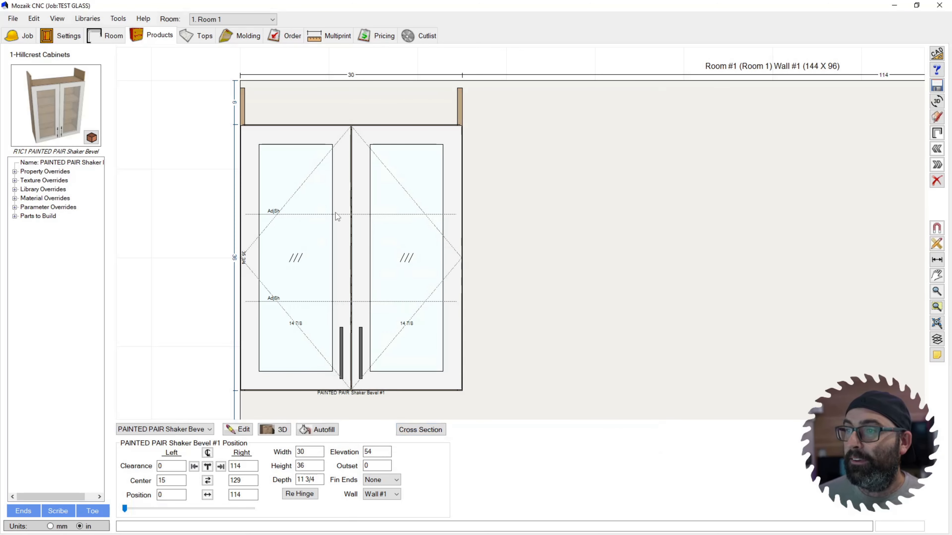
# Open the PAINTED PAIR Shaker Bevel cabinet for editing and inspect its door openings in the front product view
pyautogui.doubleClick(337, 216)
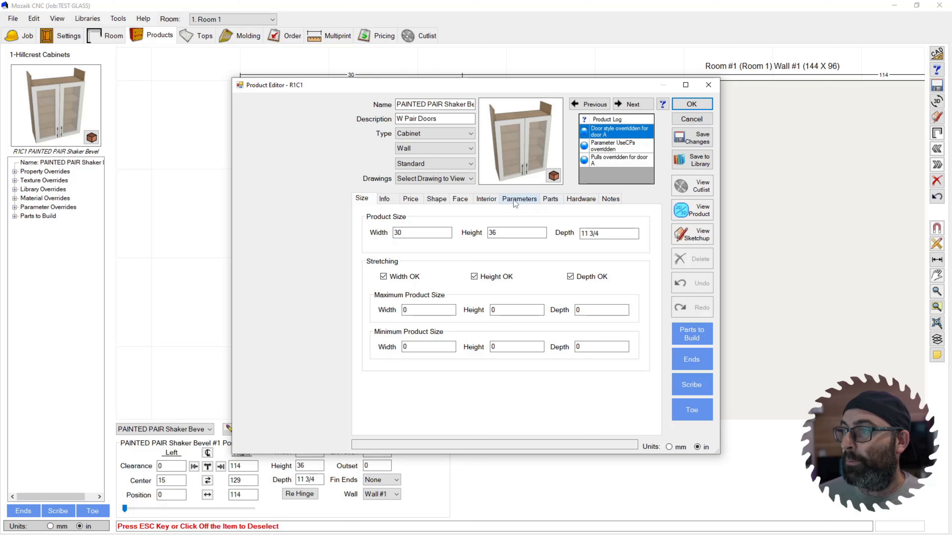
pyautogui.click(691, 210)
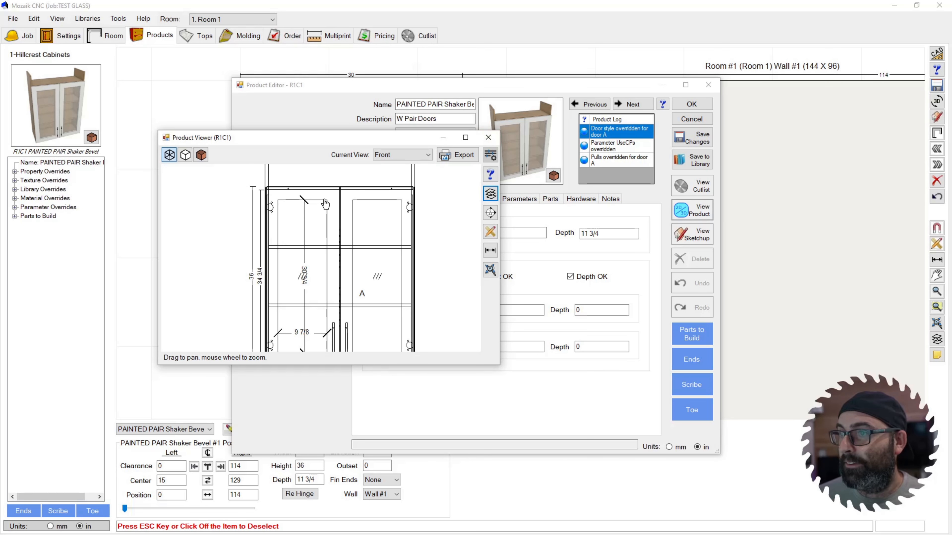
pyautogui.scroll(-2, 285, 300)
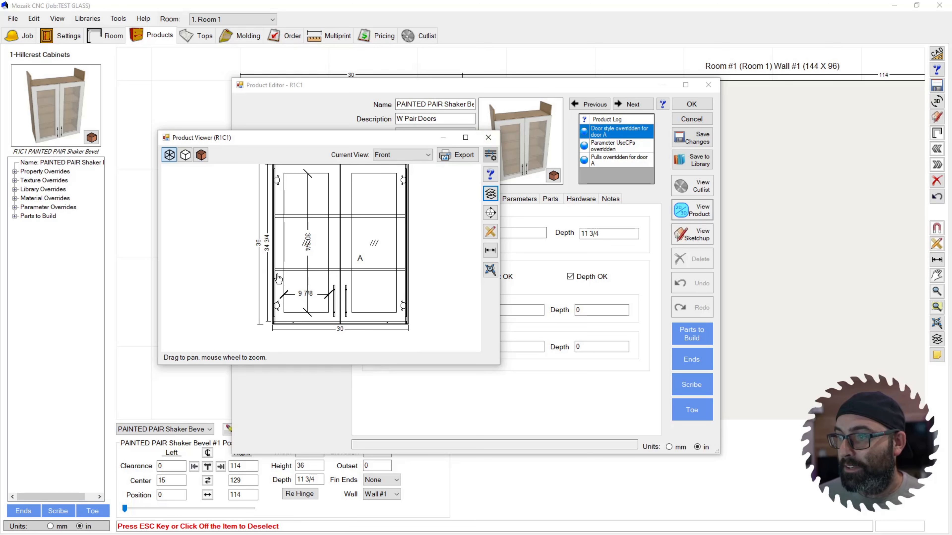
pyautogui.click(488, 137)
# Set the cabinet's UseCPs parameter override to Yes, check it among the selectable product parameters, and save the product
pyautogui.click(519, 199)
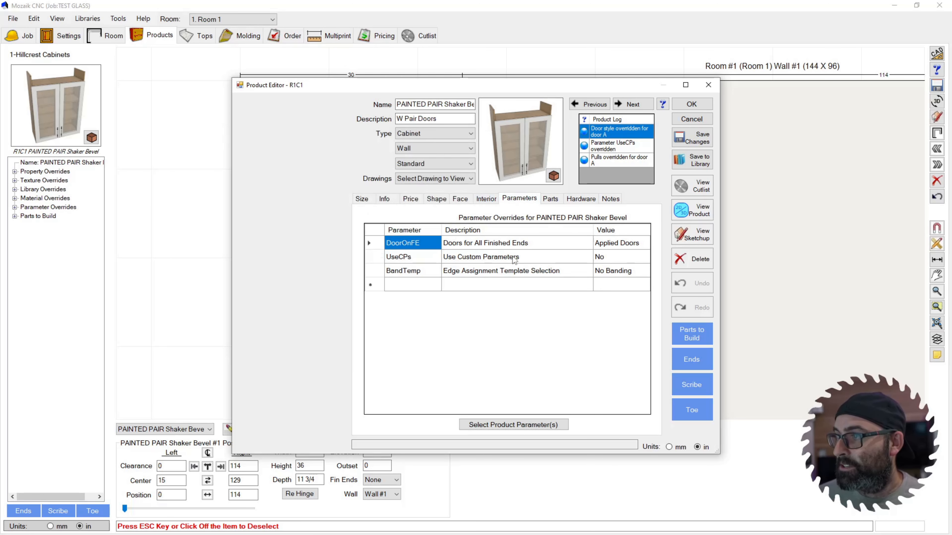
pyautogui.doubleClick(607, 258)
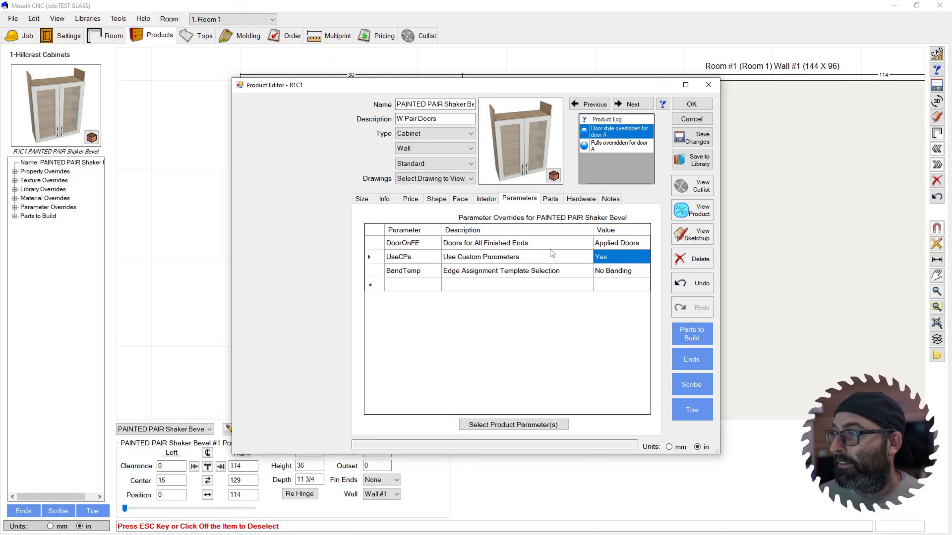
pyautogui.click(497, 425)
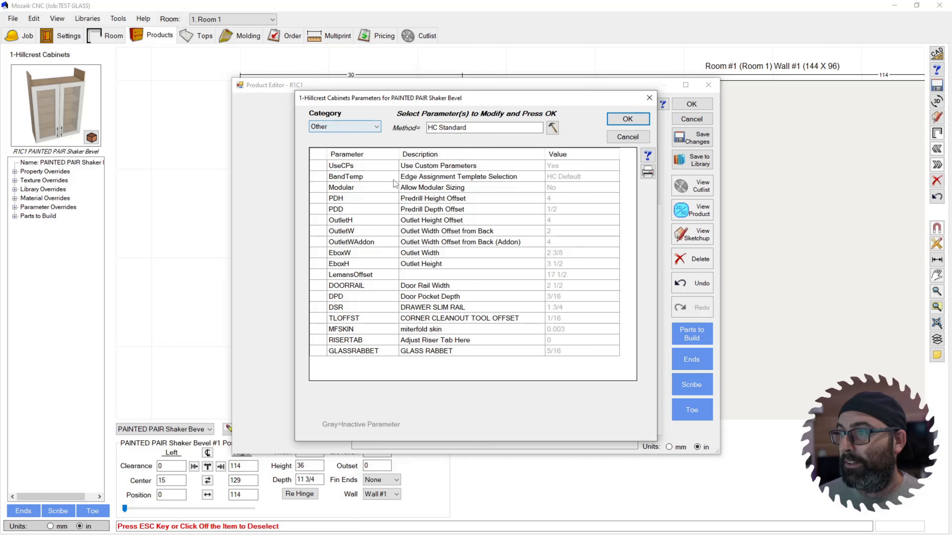
pyautogui.click(317, 168)
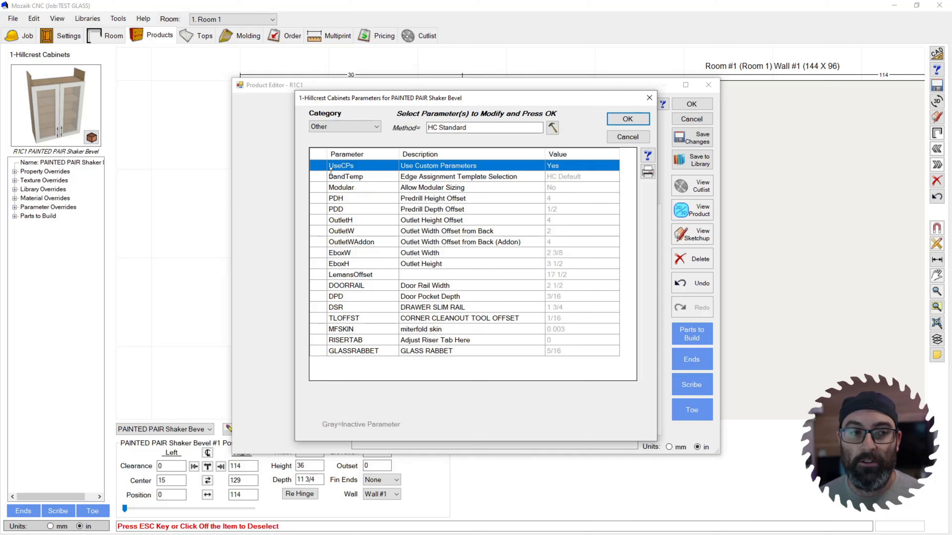
pyautogui.click(623, 120)
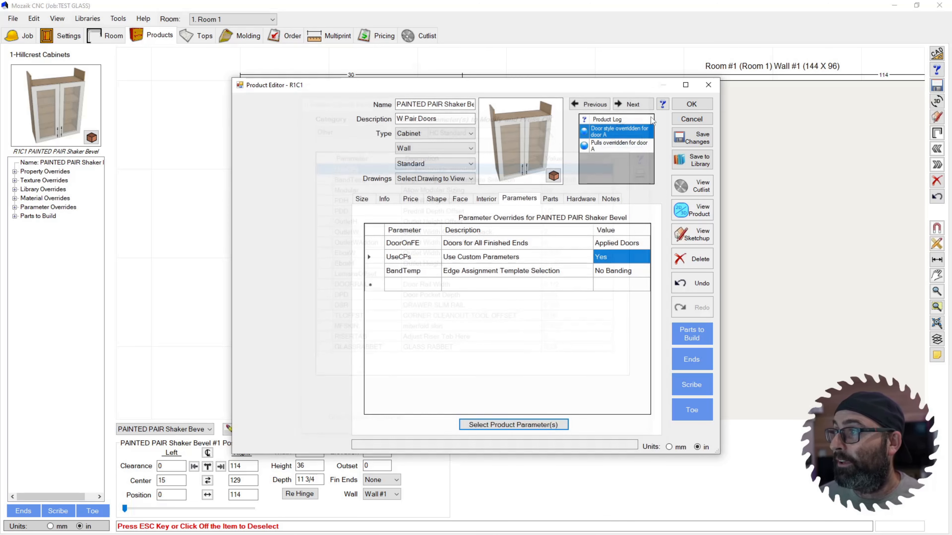
pyautogui.click(691, 105)
# Look up GLASS SIZE in the job's custom parameter list, cancel out of the list and close the job parameters
pyautogui.click(34, 18)
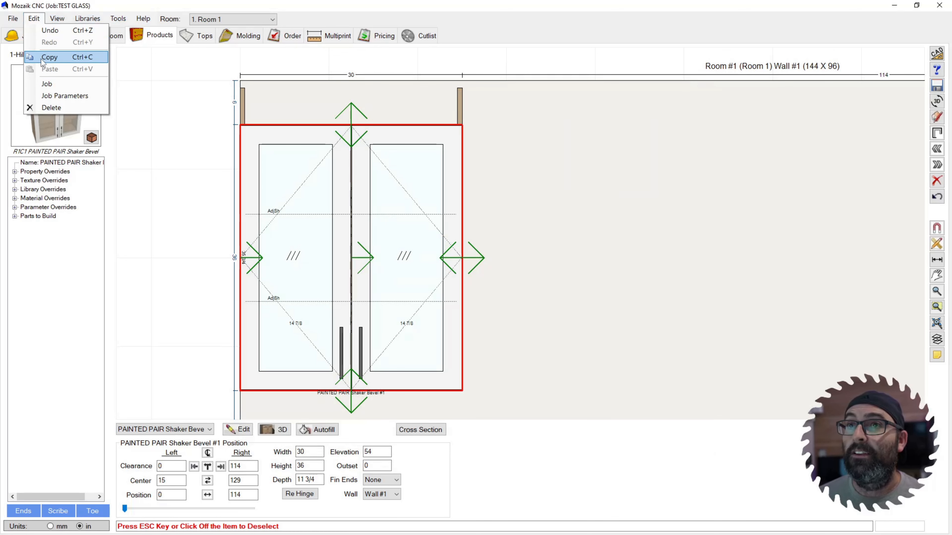
pyautogui.click(49, 98)
pyautogui.click(531, 236)
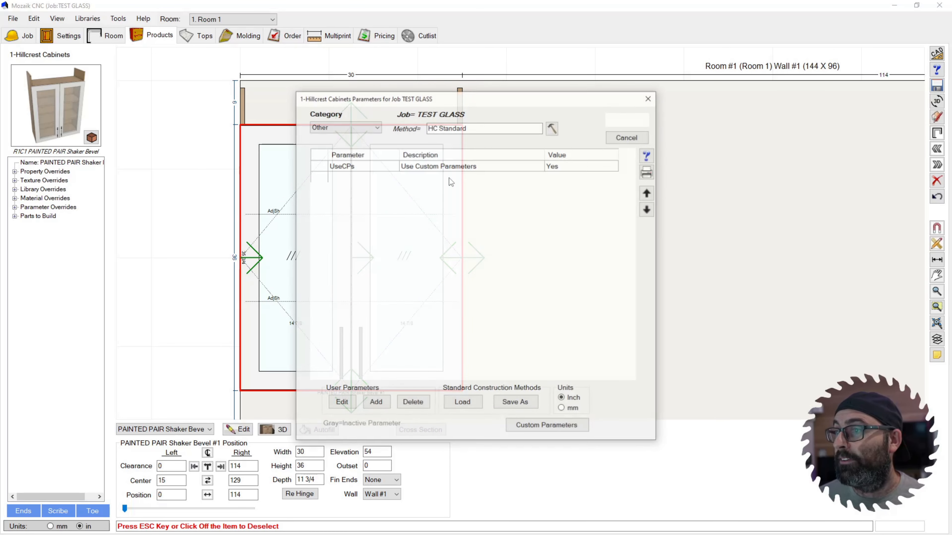
pyautogui.click(547, 426)
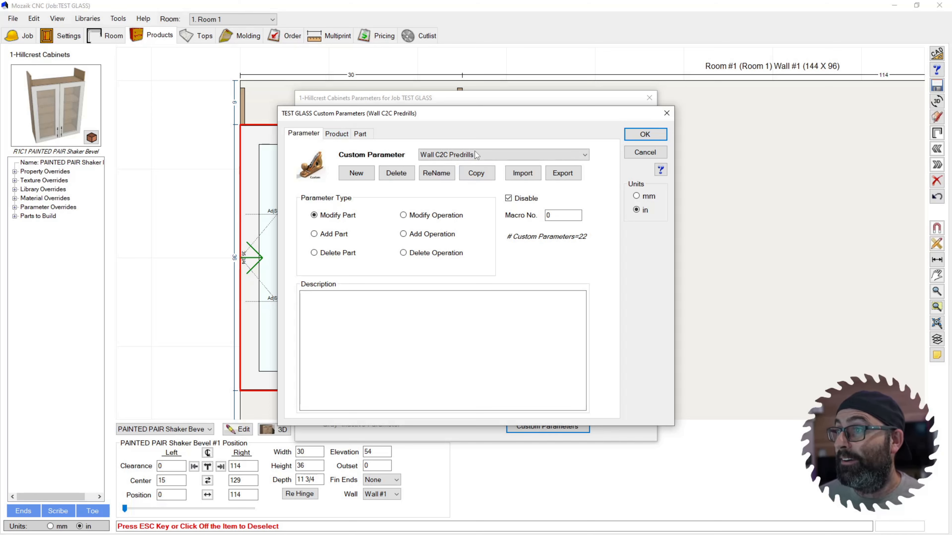
pyautogui.click(484, 155)
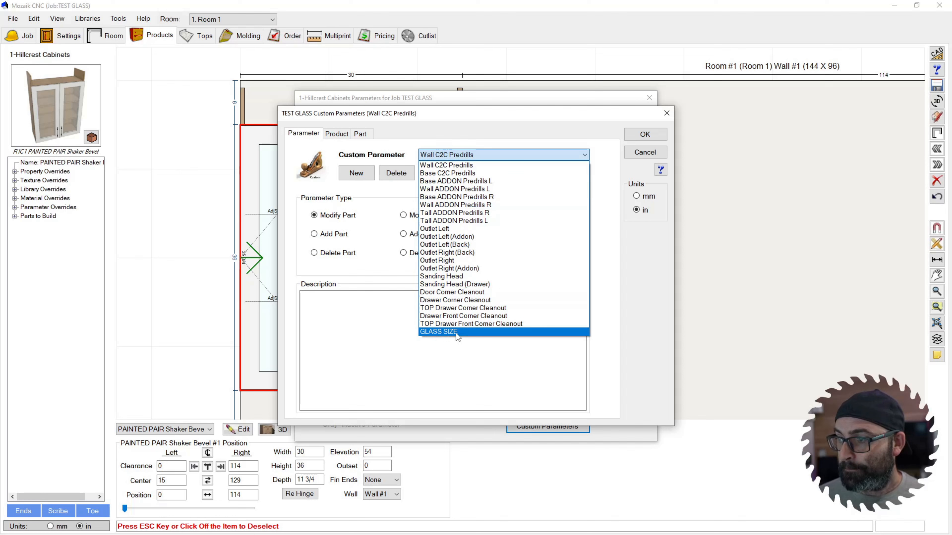
pyautogui.click(512, 122)
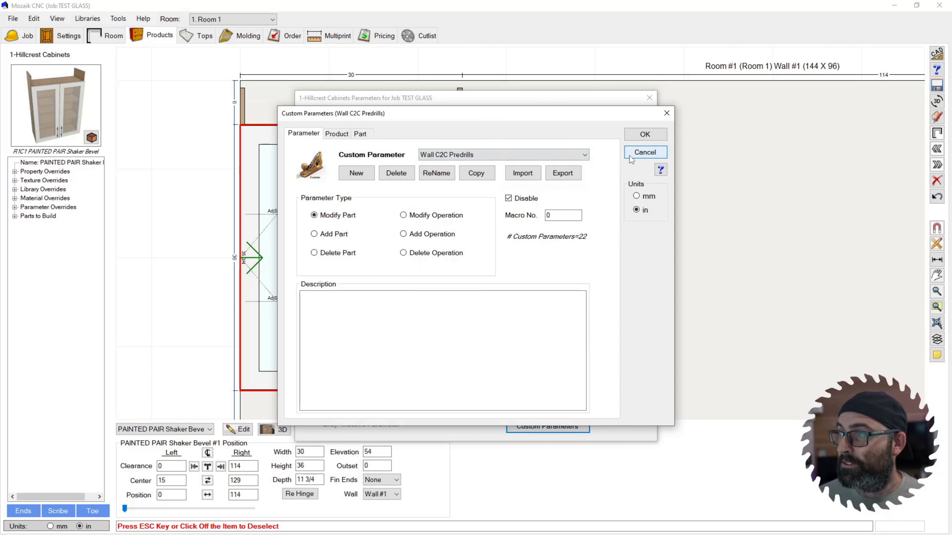
pyautogui.click(642, 154)
pyautogui.click(503, 304)
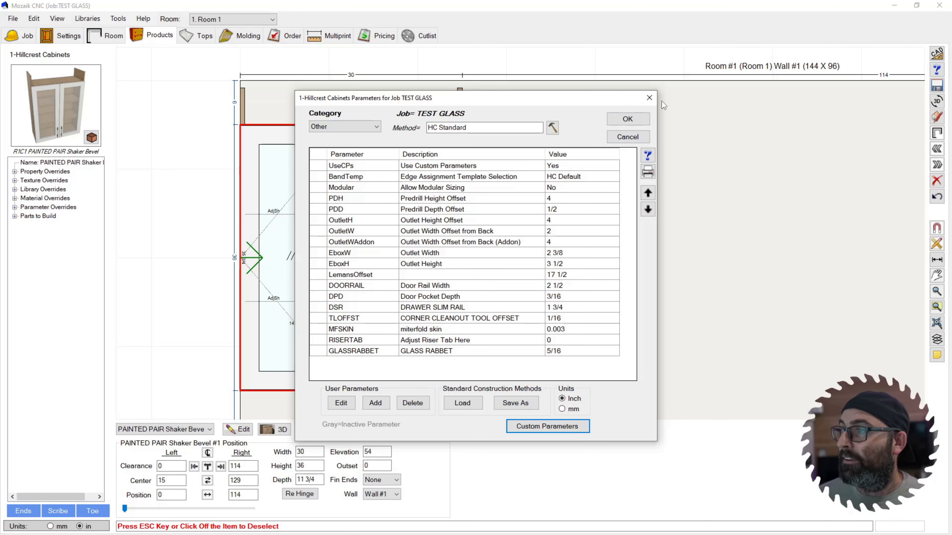
pyautogui.click(627, 119)
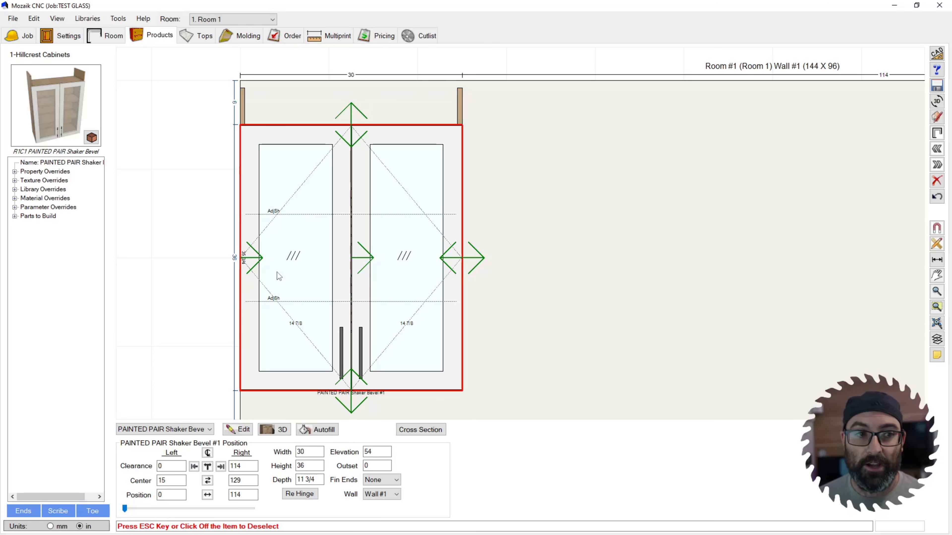
# Reopen the cabinet, check its UseCPs override and inspect the two GLASS SIZE entries in its parts list
pyautogui.doubleClick(284, 262)
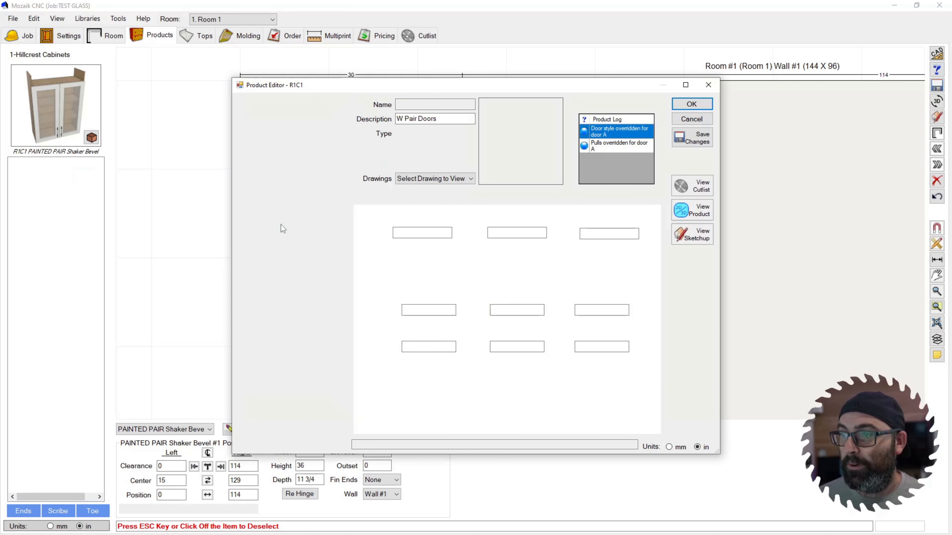
pyautogui.click(530, 203)
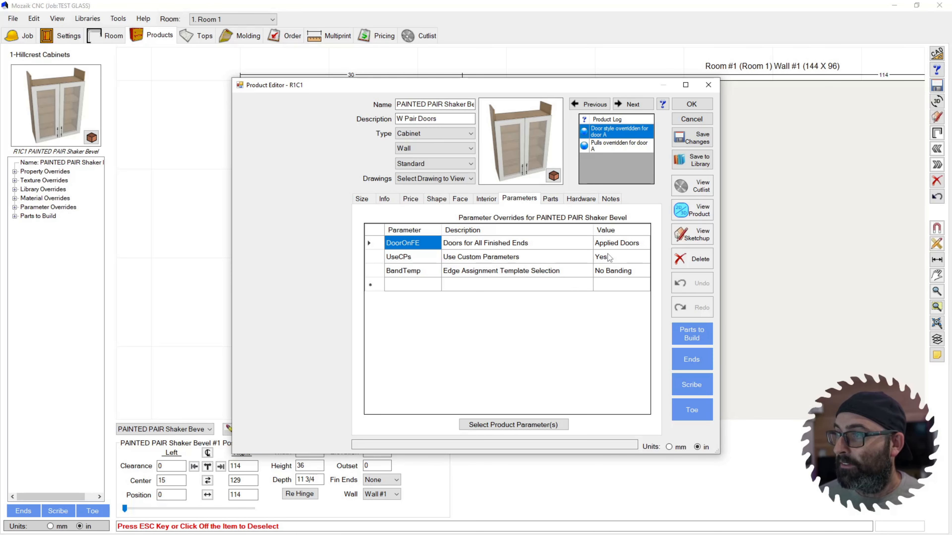
pyautogui.click(550, 198)
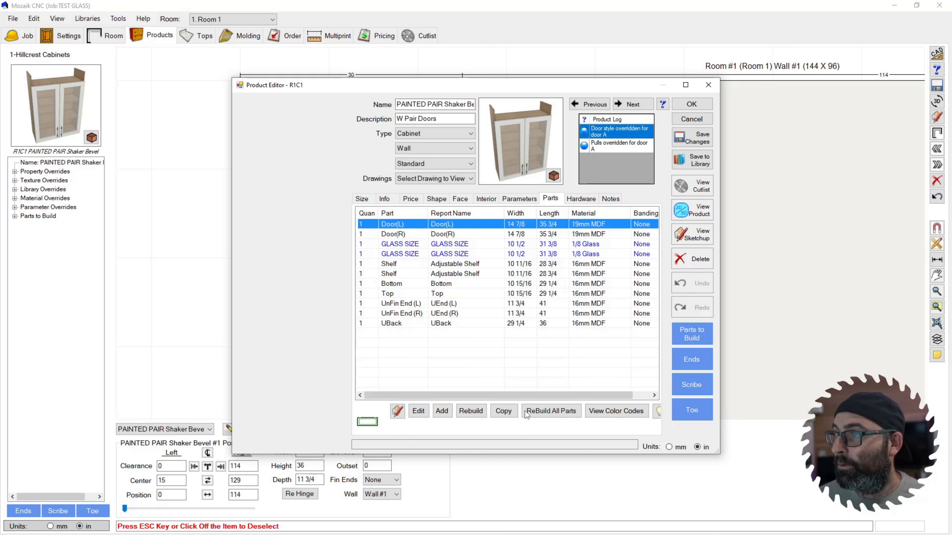
pyautogui.click(399, 245)
pyautogui.click(404, 254)
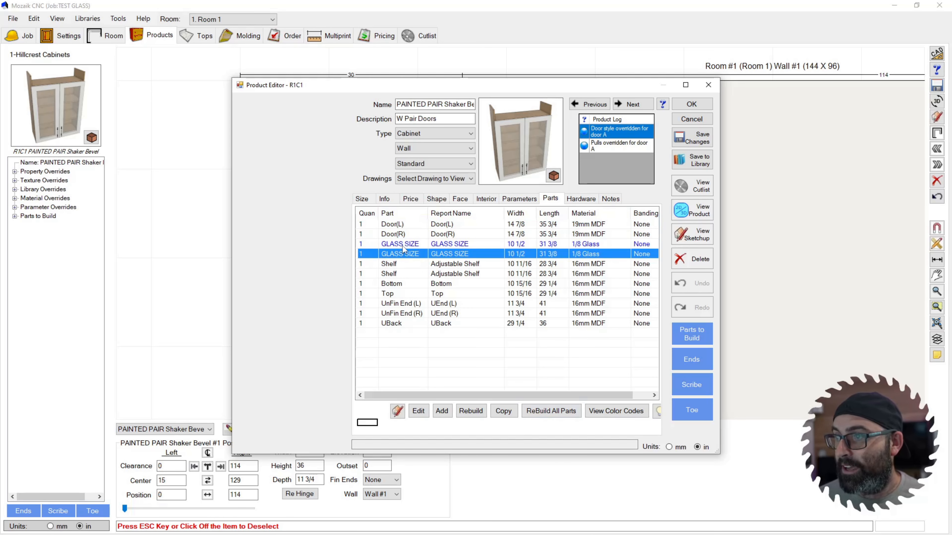
pyautogui.click(403, 245)
# Consult the color codes for part modifications, close them and select the second GLASS SIZE part
pyautogui.click(615, 410)
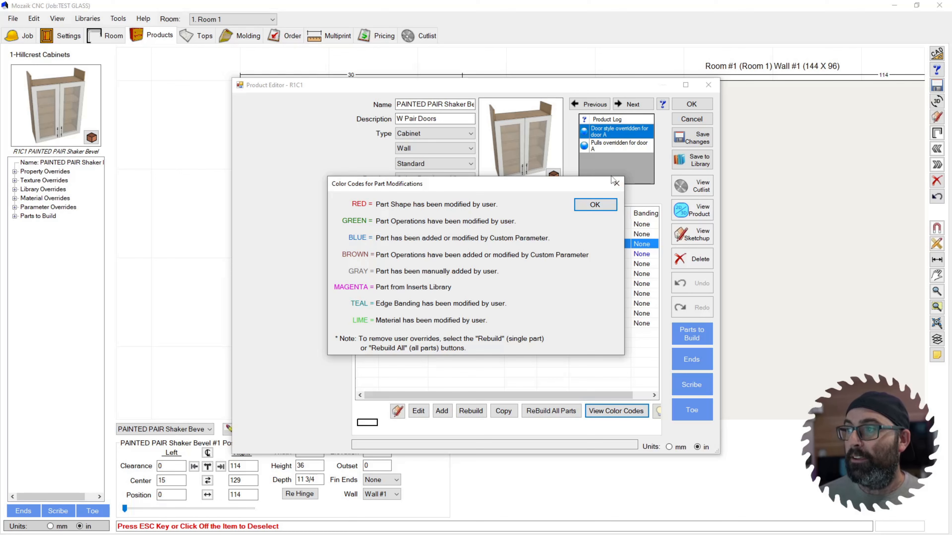
pyautogui.click(615, 183)
pyautogui.click(437, 255)
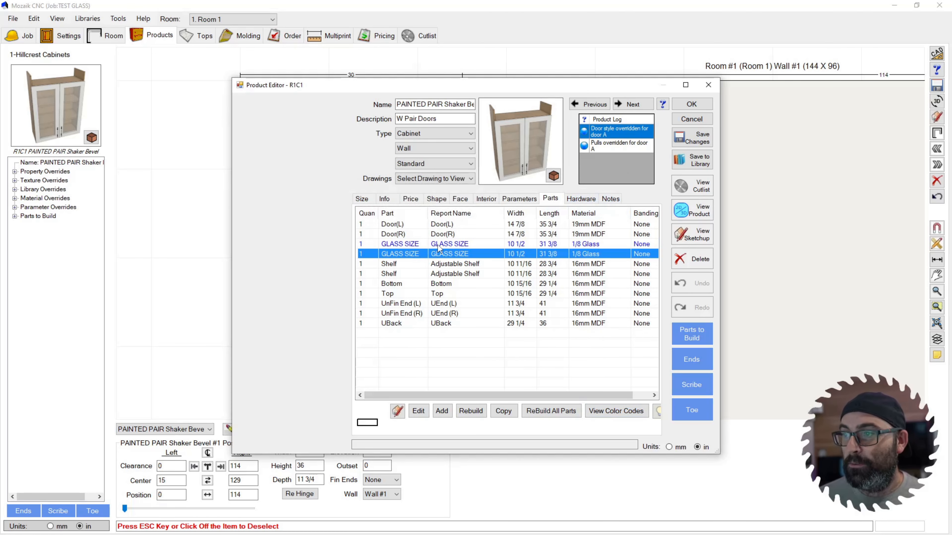
# Try to override the width of the first GLASS SIZE part with the formula 50*tomm
pyautogui.doubleClick(438, 244)
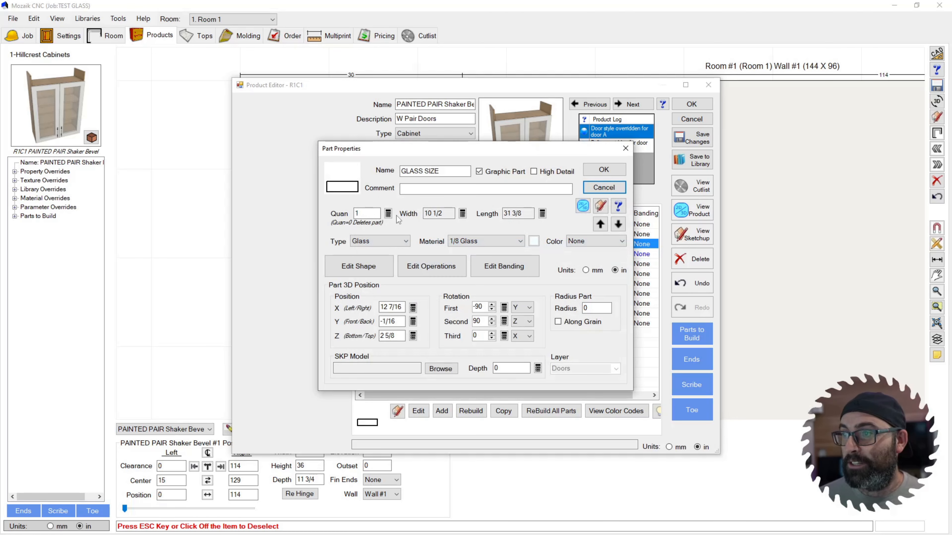
pyautogui.click(462, 214)
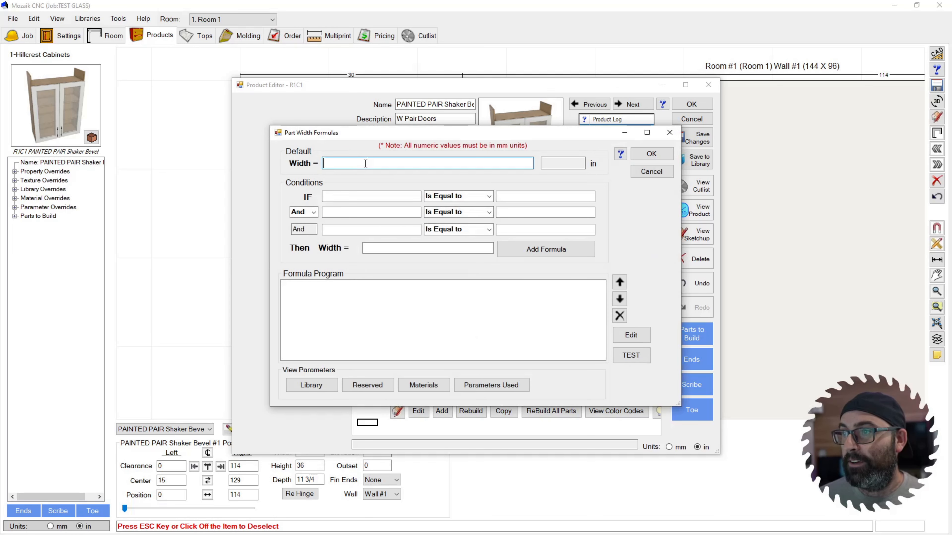
pyautogui.write('5')
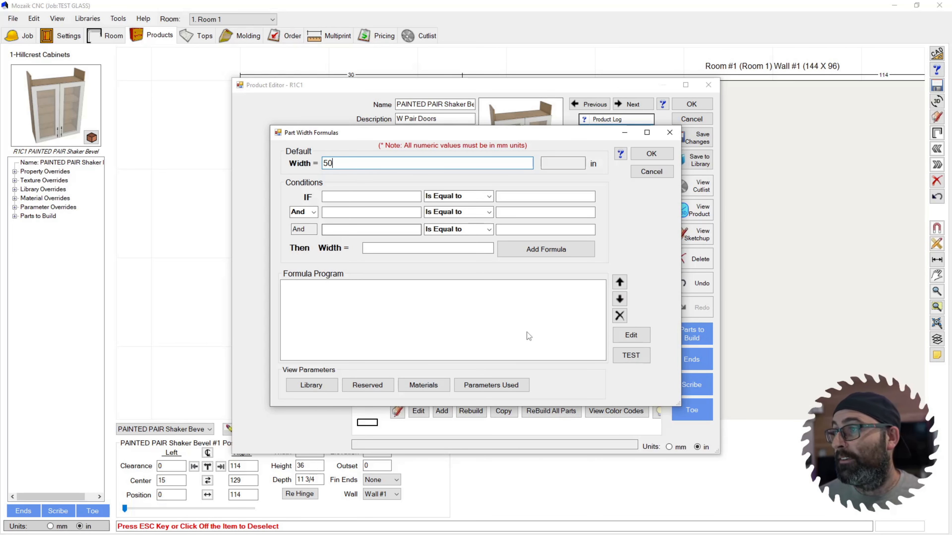
pyautogui.write('0')
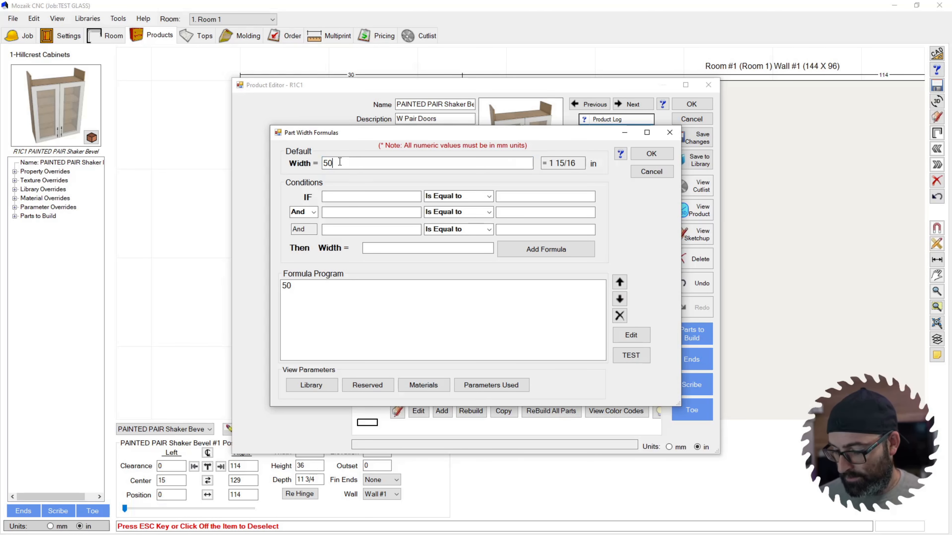
pyautogui.write('*tomm')
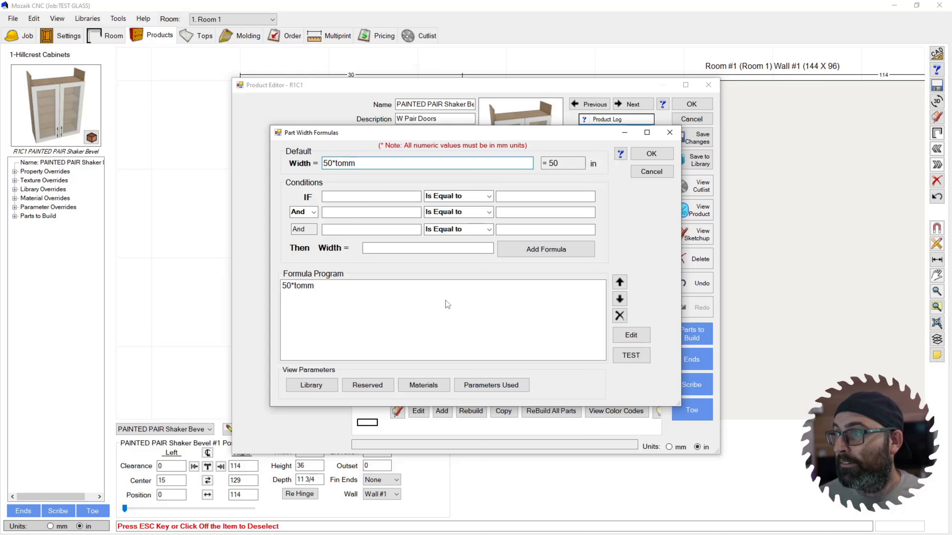
pyautogui.click(639, 154)
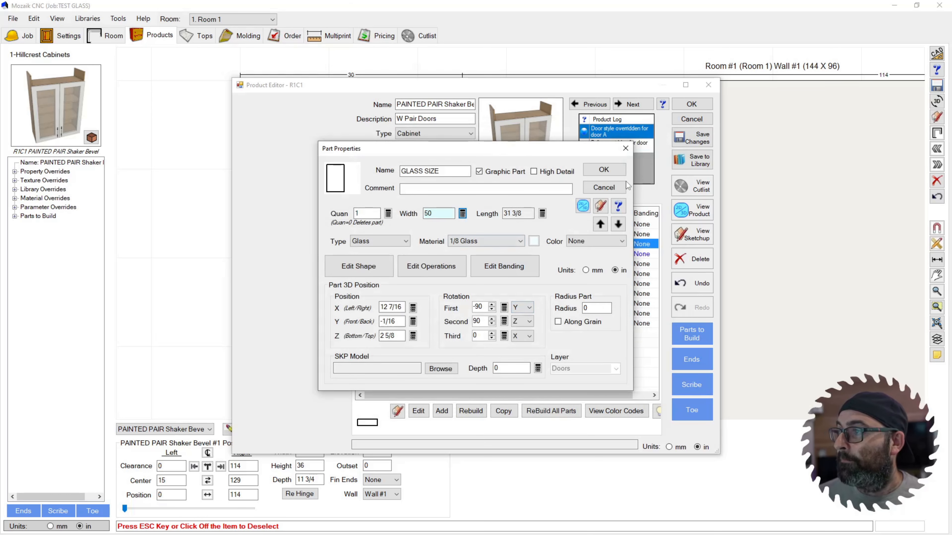
pyautogui.click(604, 169)
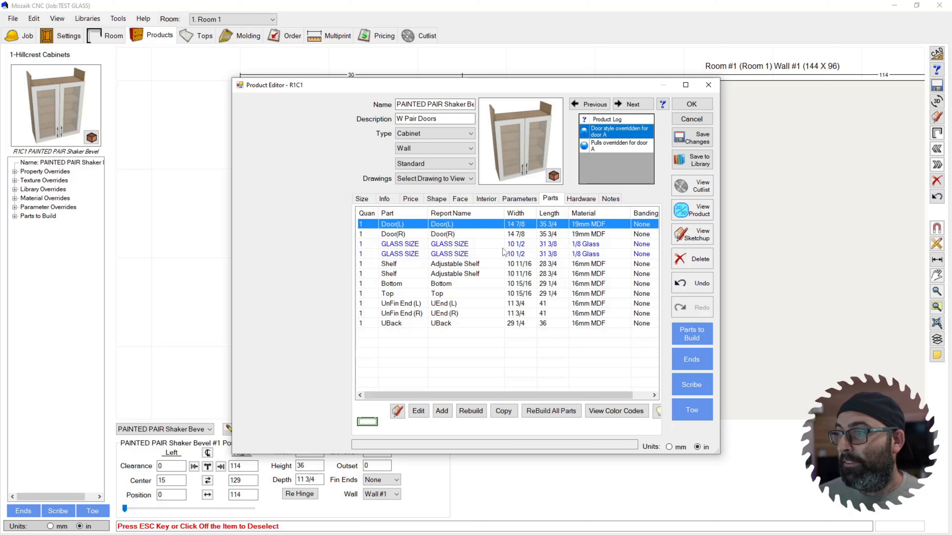
# Show the first GLASS SIZE part in the product viewer and dimension the offset between its top edge and the door opening
pyautogui.click(454, 246)
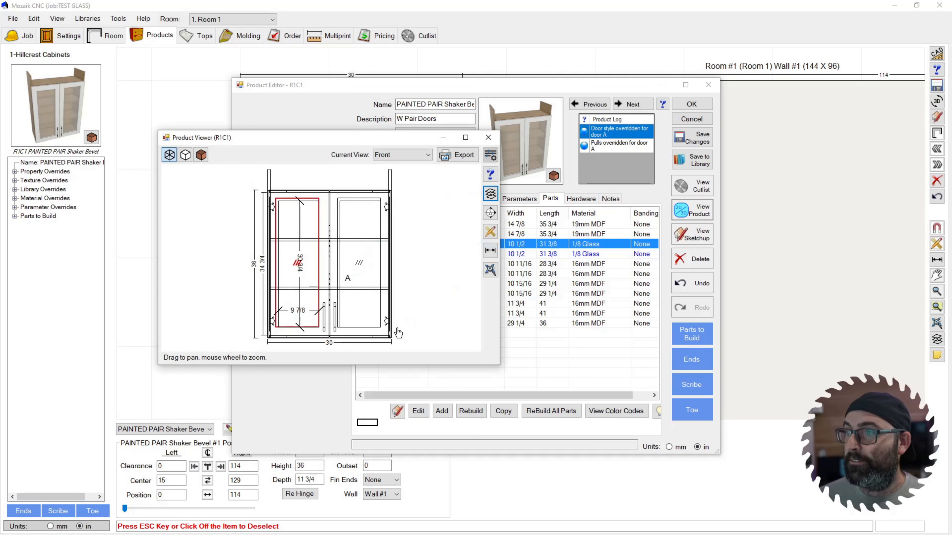
pyautogui.scroll(6, 294, 239)
pyautogui.scroll(2, 298, 187)
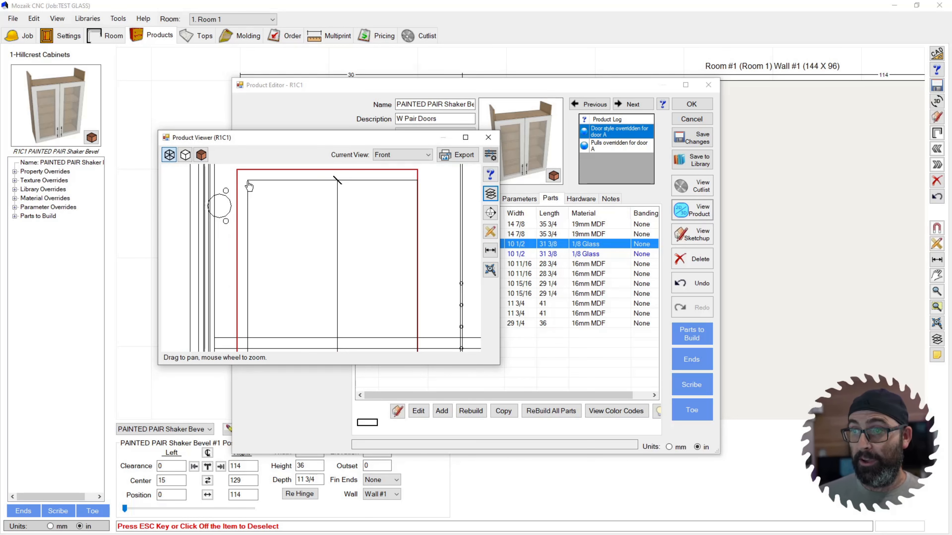
pyautogui.click(490, 250)
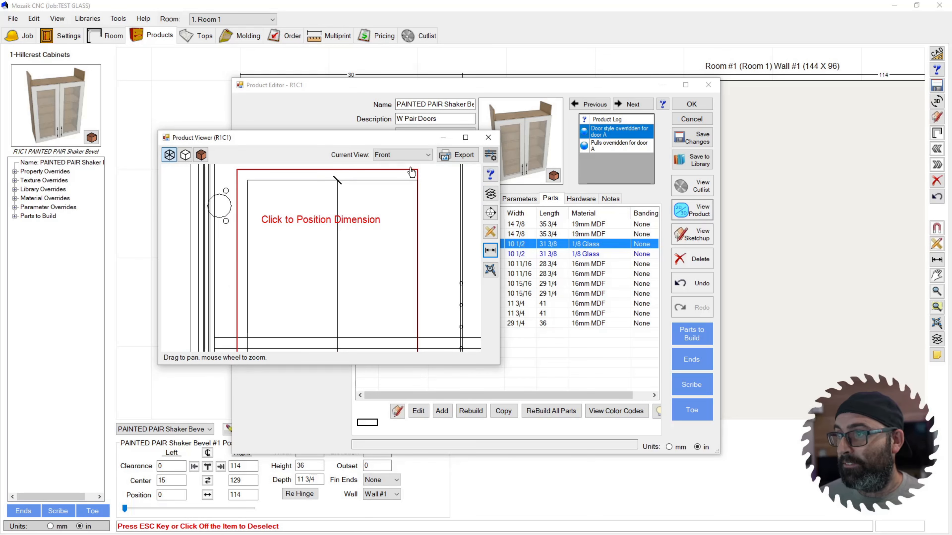
pyautogui.click(419, 175)
pyautogui.scroll(-2, 309, 234)
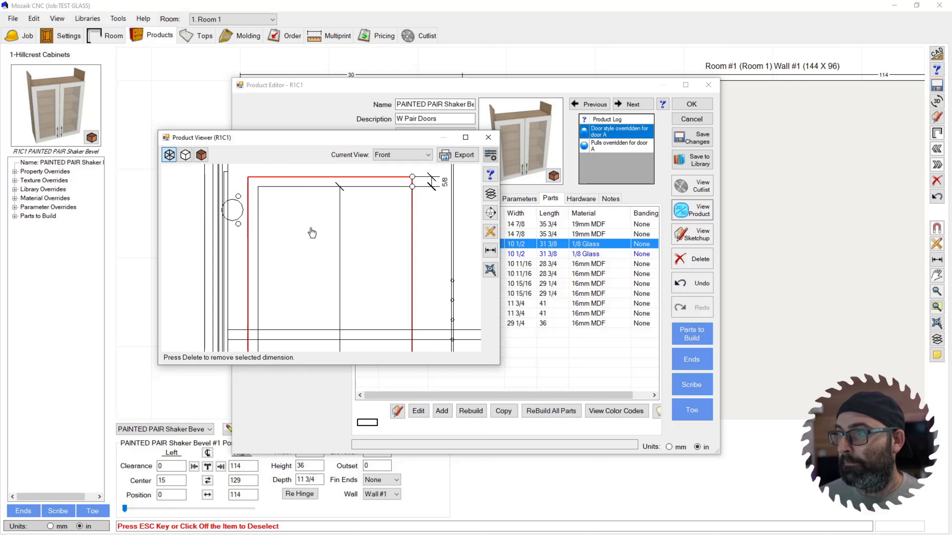
# Examine how the glass outline sits against the door opening's lower edge, then close the viewer and accept the product
pyautogui.scroll(-5, 311, 241)
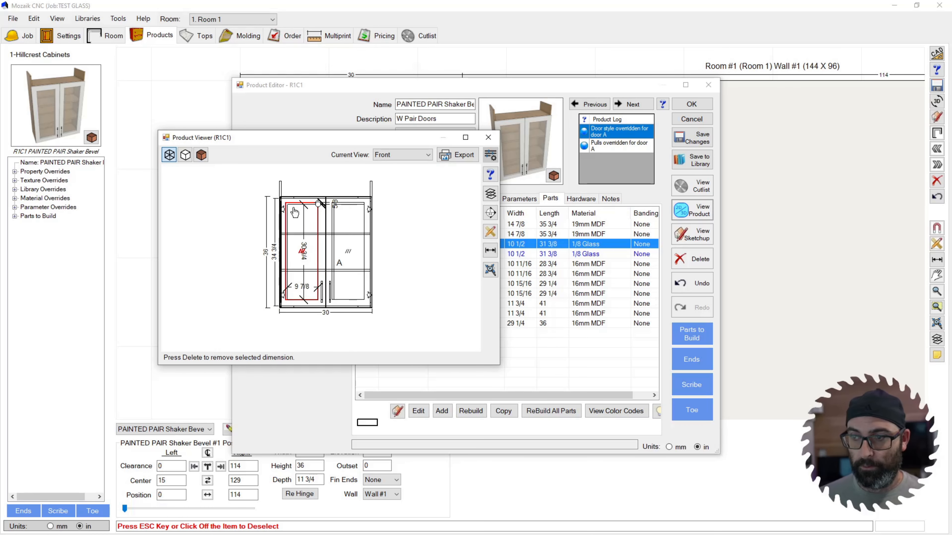
pyautogui.scroll(7, 279, 258)
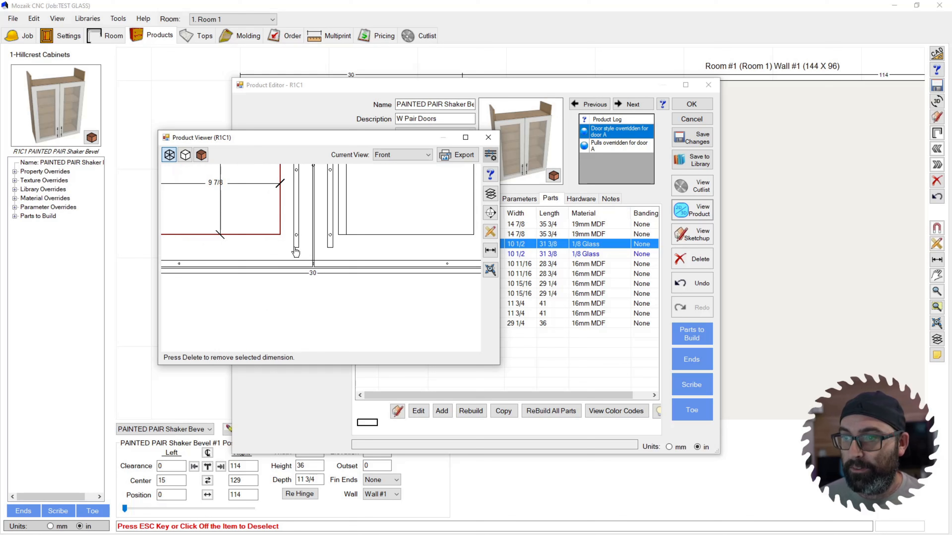
pyautogui.scroll(-4, 439, 334)
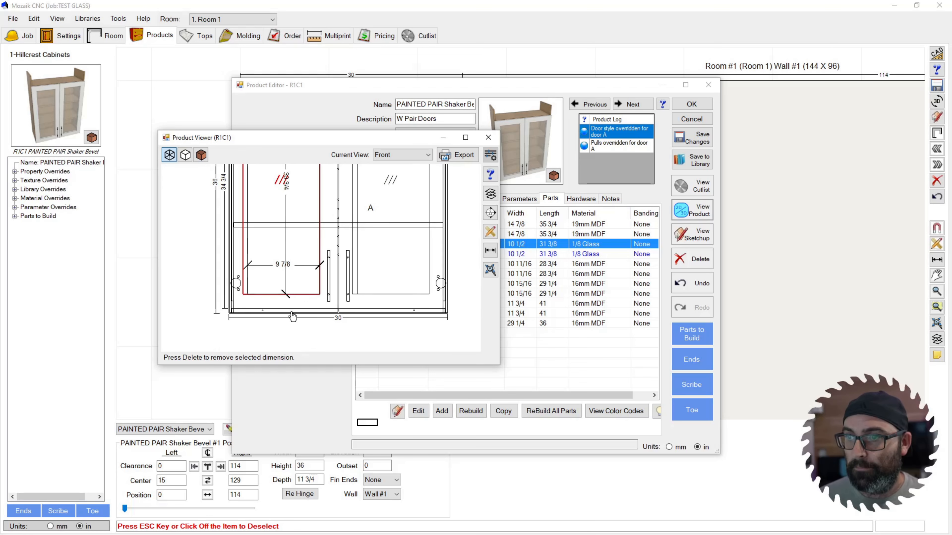
pyautogui.scroll(-2, 306, 300)
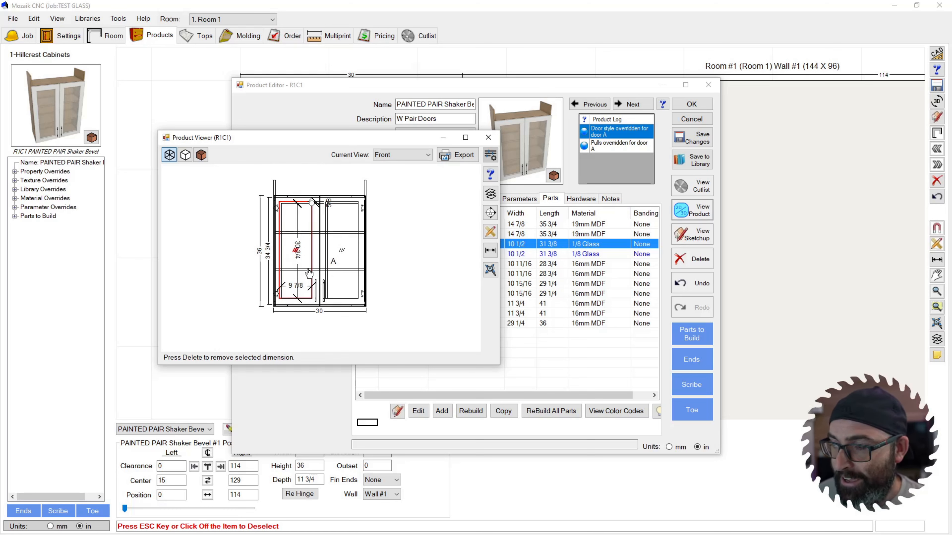
pyautogui.scroll(2, 302, 279)
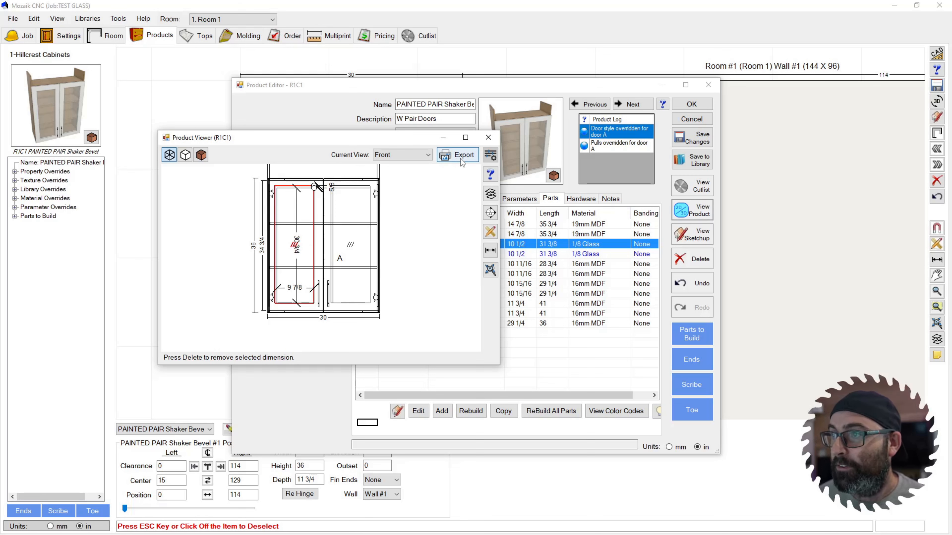
pyautogui.click(490, 140)
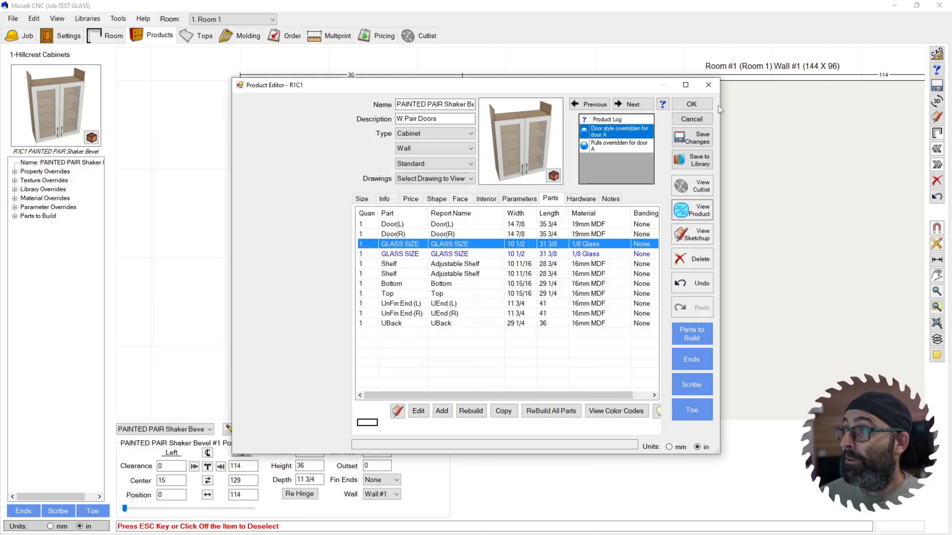
pyautogui.click(691, 105)
# Open the part modification settings of the GLASS SIZE custom parameter in the 1-Hillcrest Cabinets job parameters
pyautogui.click(34, 19)
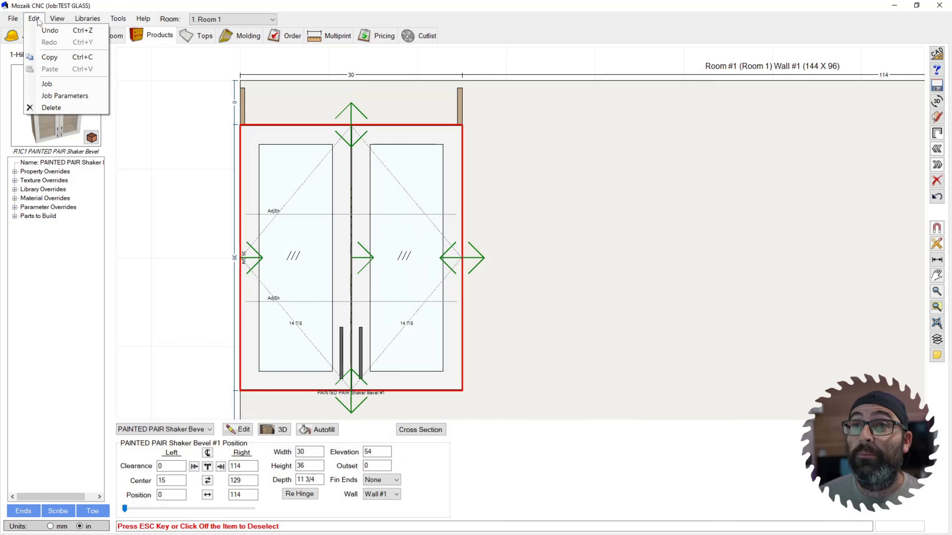
pyautogui.click(60, 94)
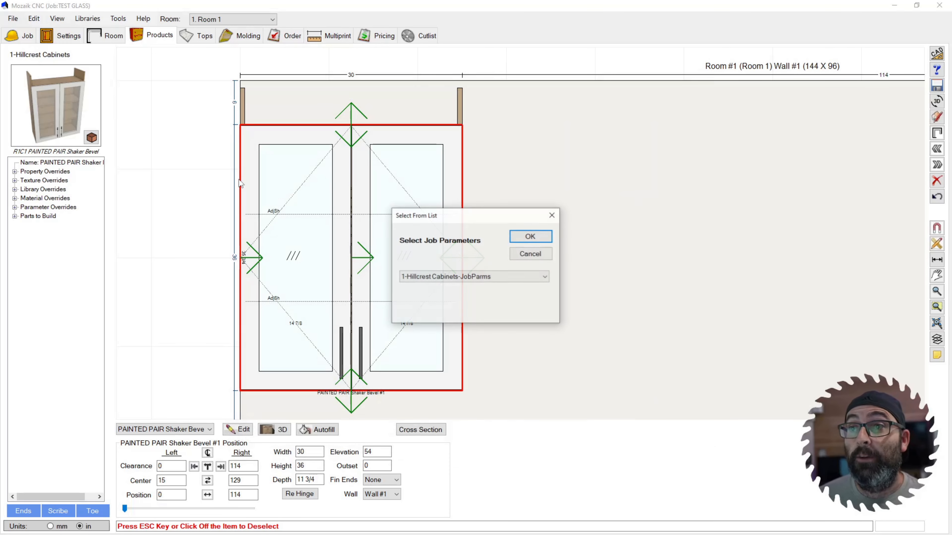
pyautogui.click(525, 236)
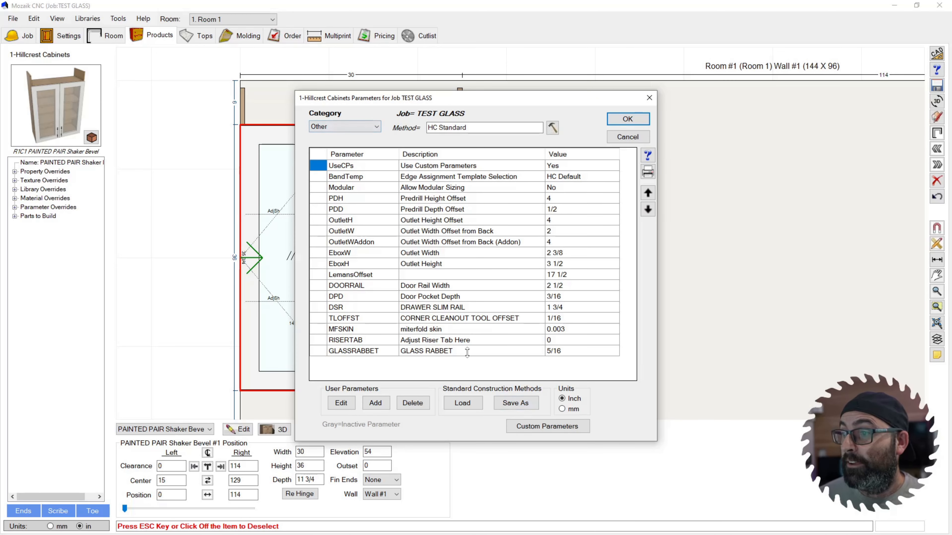
pyautogui.click(528, 428)
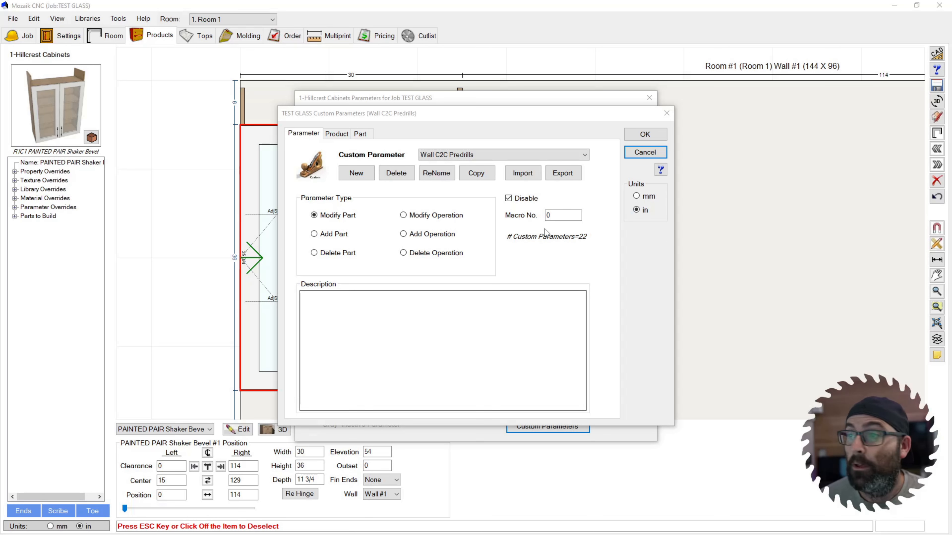
pyautogui.click(479, 154)
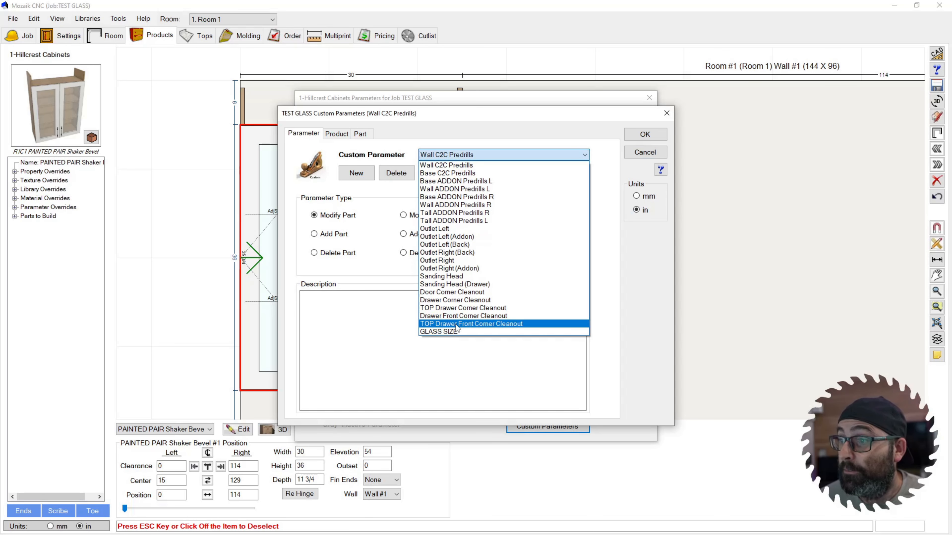
pyautogui.click(438, 332)
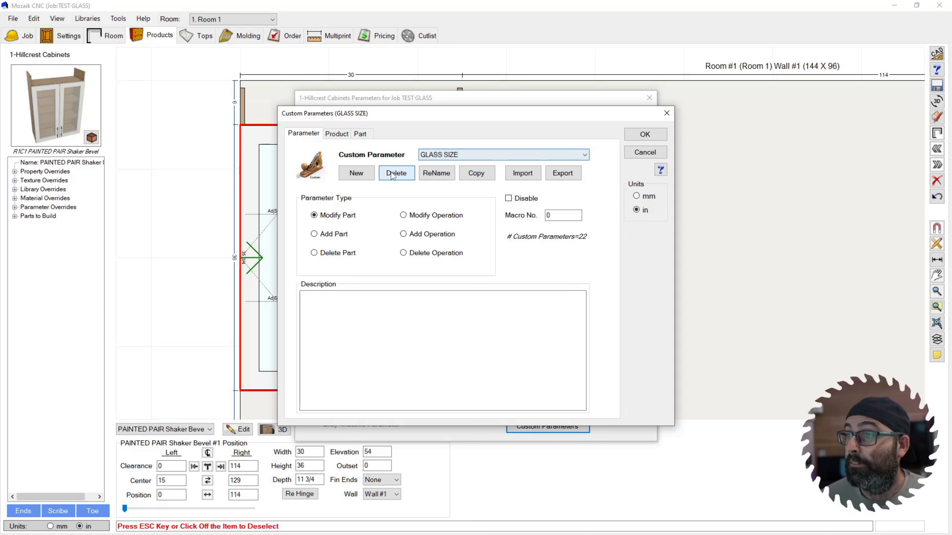
pyautogui.click(360, 134)
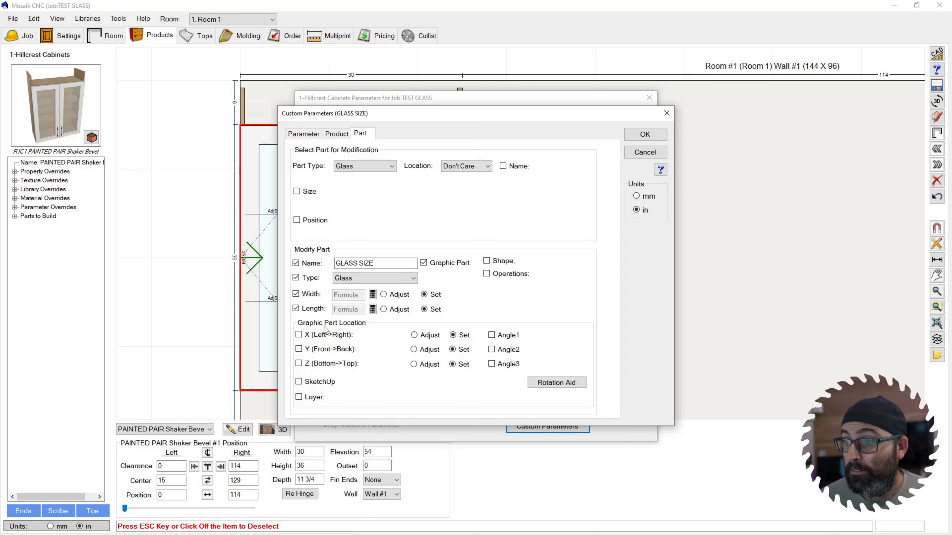
# Enable the X and Z graphic part locations for GLASS SIZE and set both to Adjust
pyautogui.click(298, 335)
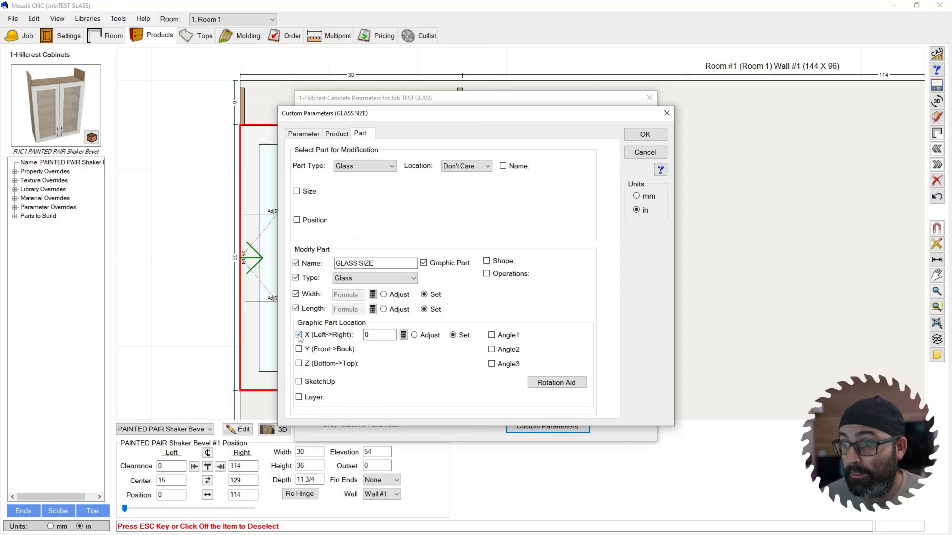
pyautogui.click(299, 364)
pyautogui.click(415, 364)
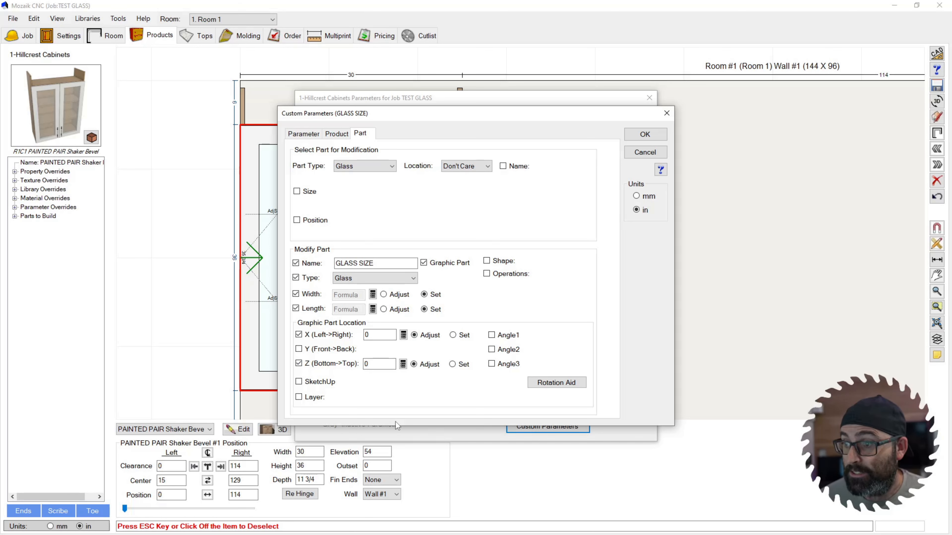
# Set the glass part's X location formula to GLASSRABBET, copying the parameter name for reuse
pyautogui.click(402, 335)
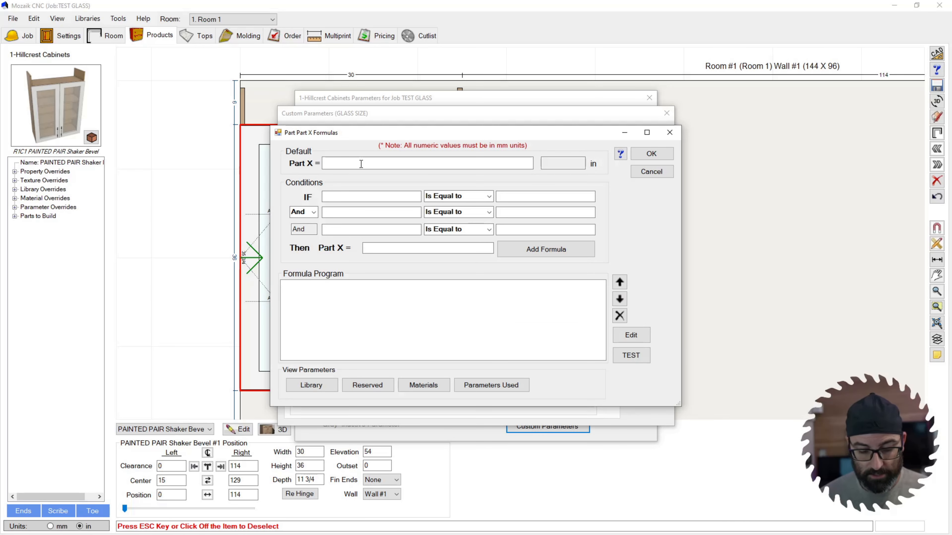
pyautogui.write('Glass')
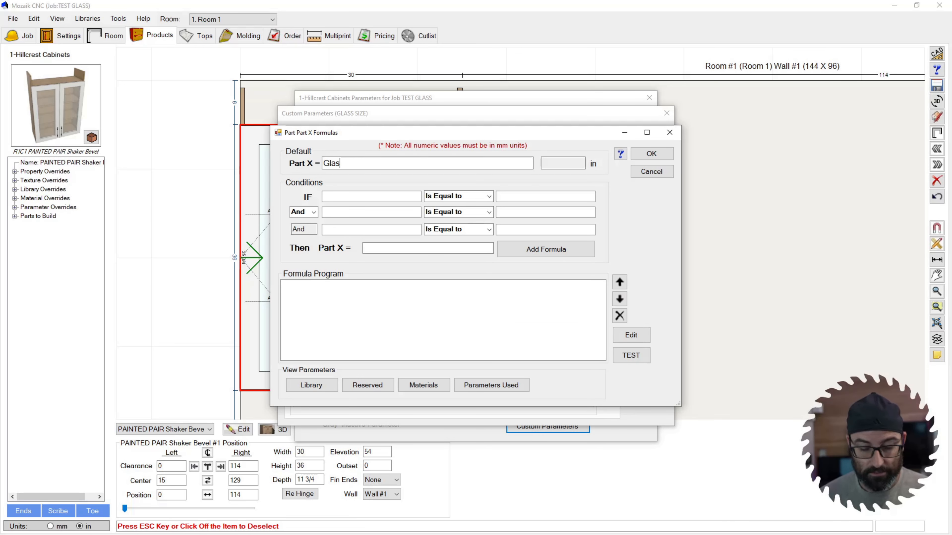
pyautogui.press('BackSpace')
pyautogui.press('BackSpace')
pyautogui.press('BackSpace')
pyautogui.press('BackSpace')
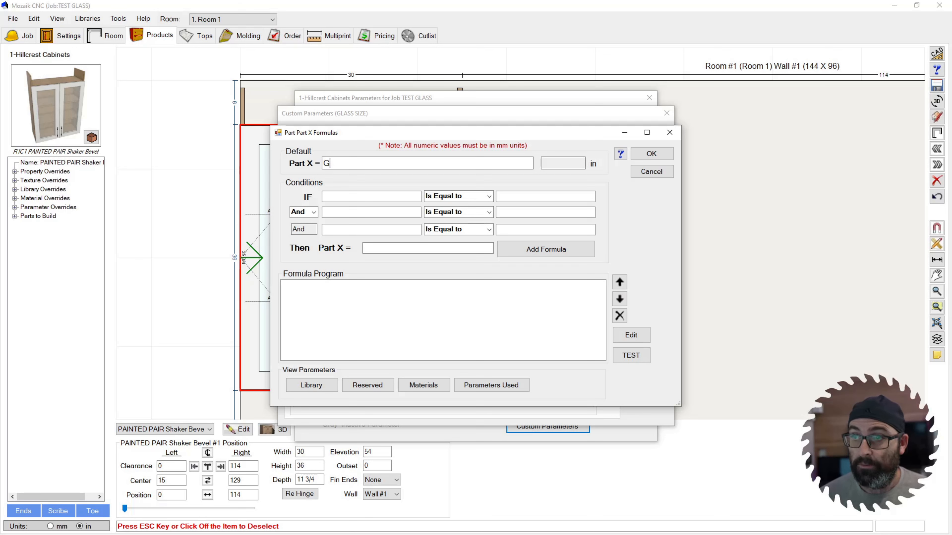
pyautogui.write('LASSRABBET')
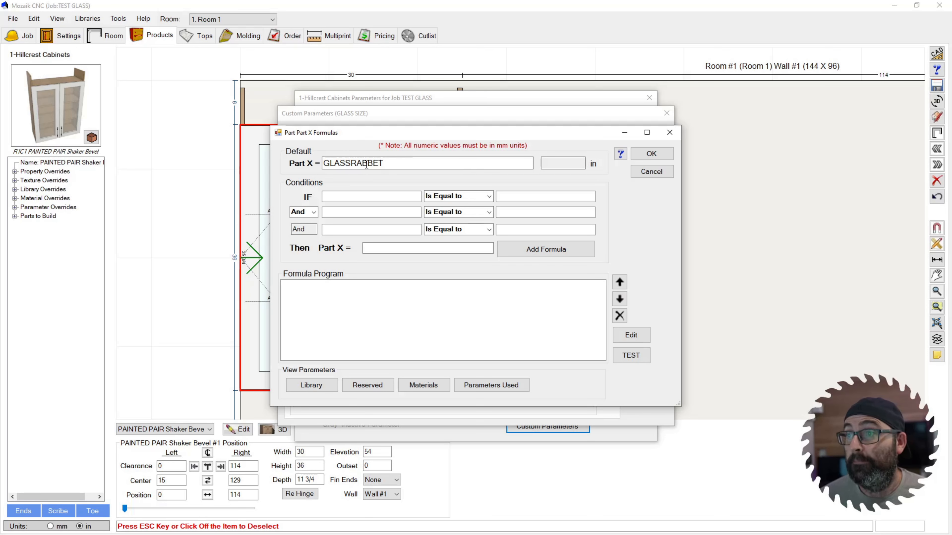
pyautogui.doubleClick(366, 163)
pyautogui.hotkey('ctrl', 'c')
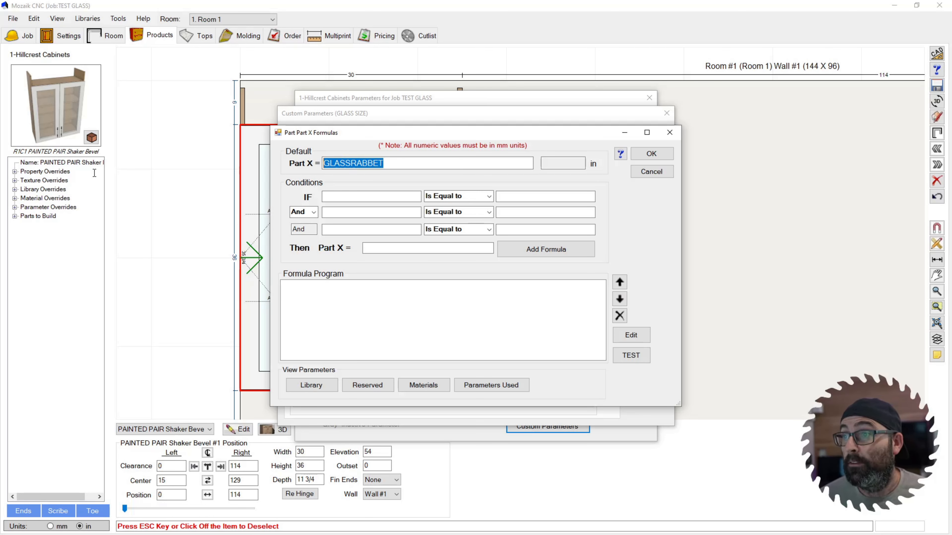
pyautogui.click(437, 304)
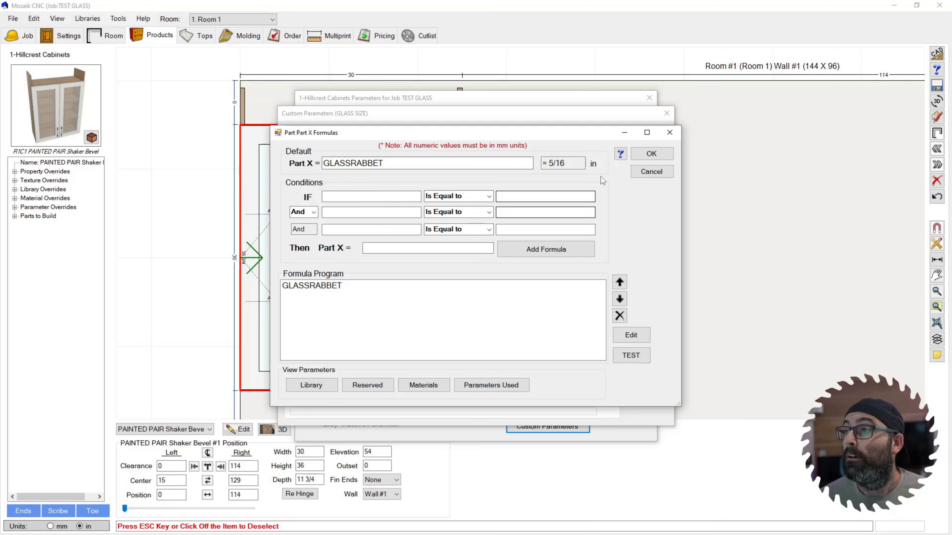
pyautogui.click(651, 154)
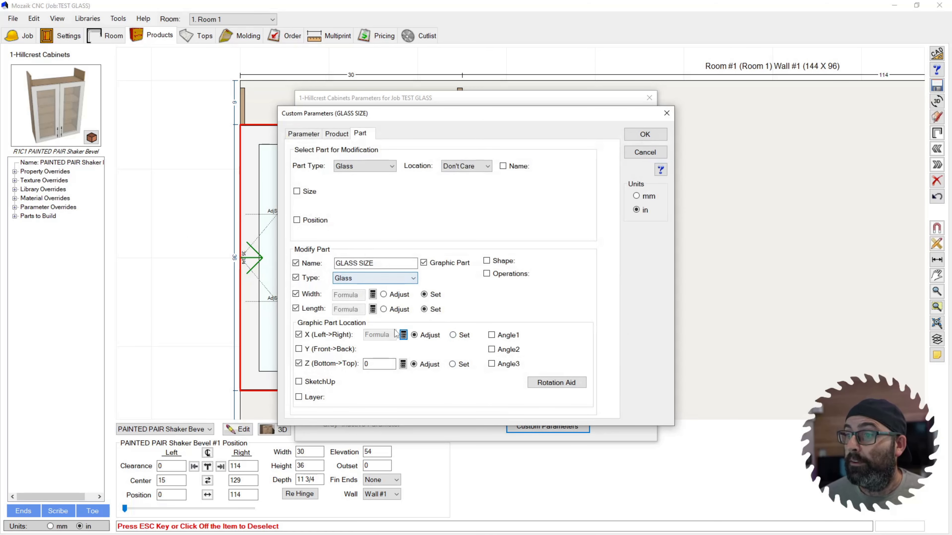
# Set the glass part's Z location formula to the copied GLASSRABBET parameter
pyautogui.click(402, 363)
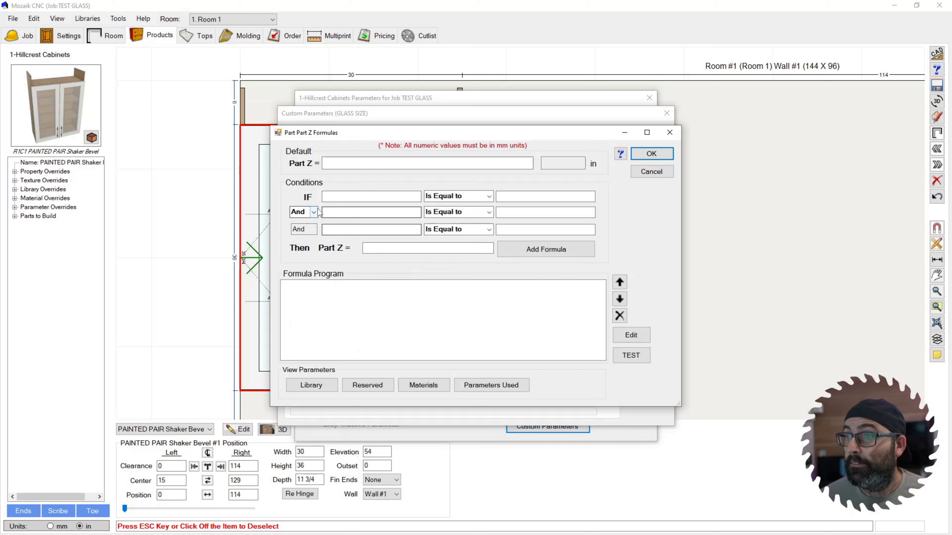
pyautogui.hotkey('ctrl', 'v')
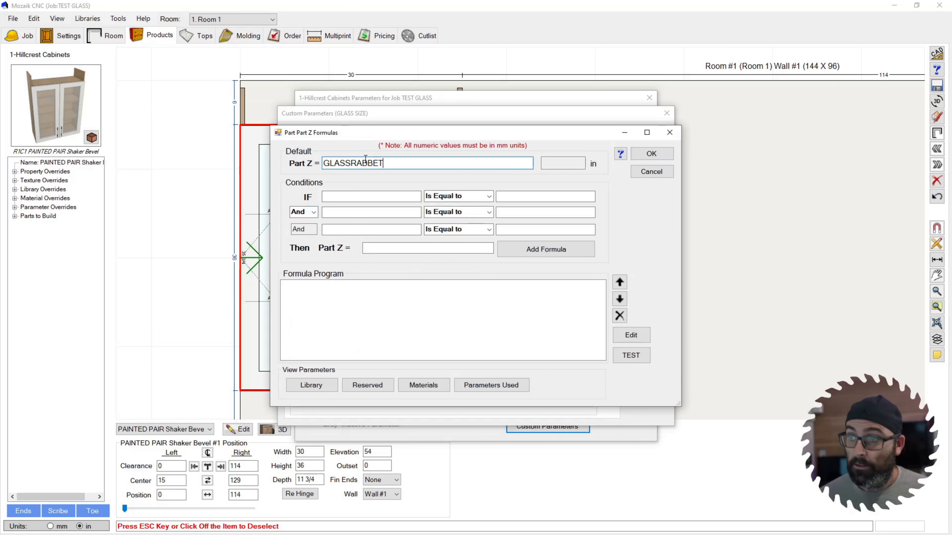
pyautogui.click(436, 312)
pyautogui.click(652, 154)
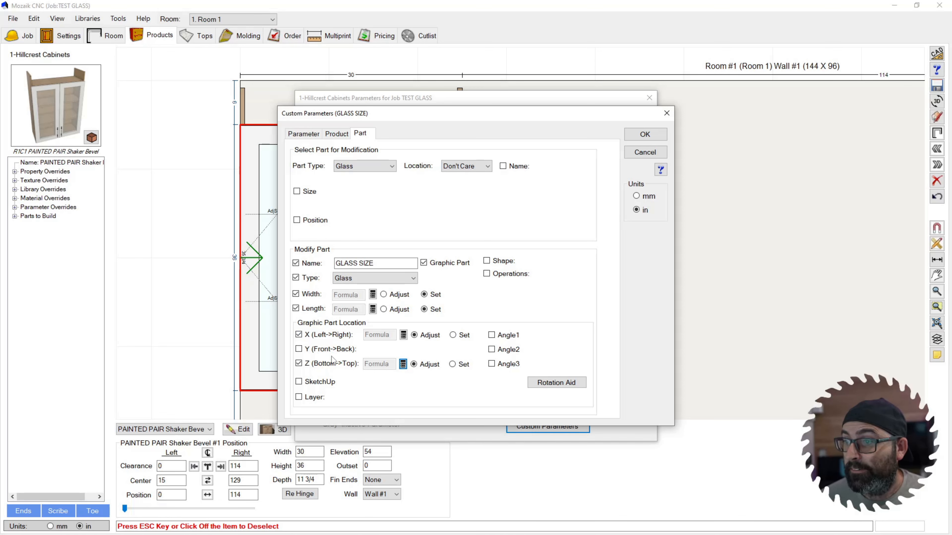
# Try 0-GLASSRABBET as the formula for the glass part's Z location
pyautogui.click(402, 364)
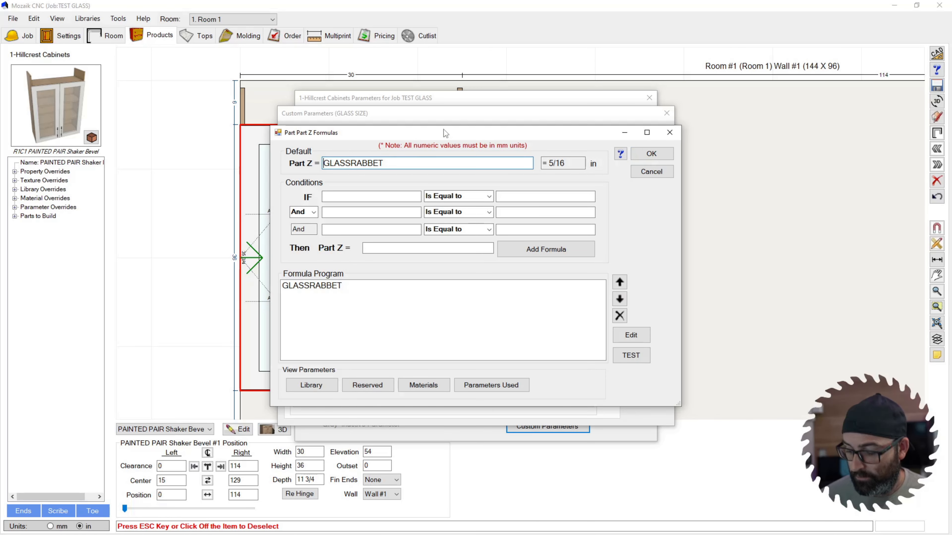
pyautogui.write('0-')
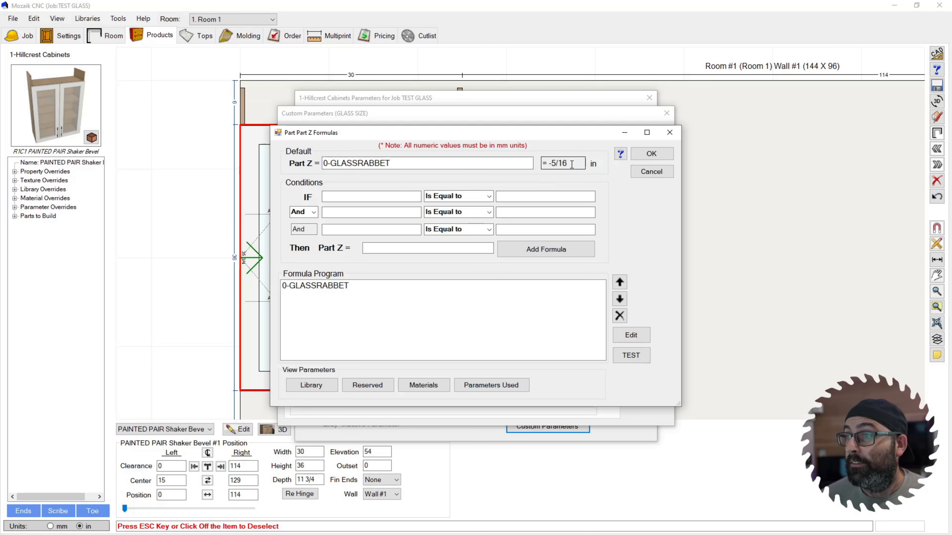
pyautogui.click(651, 153)
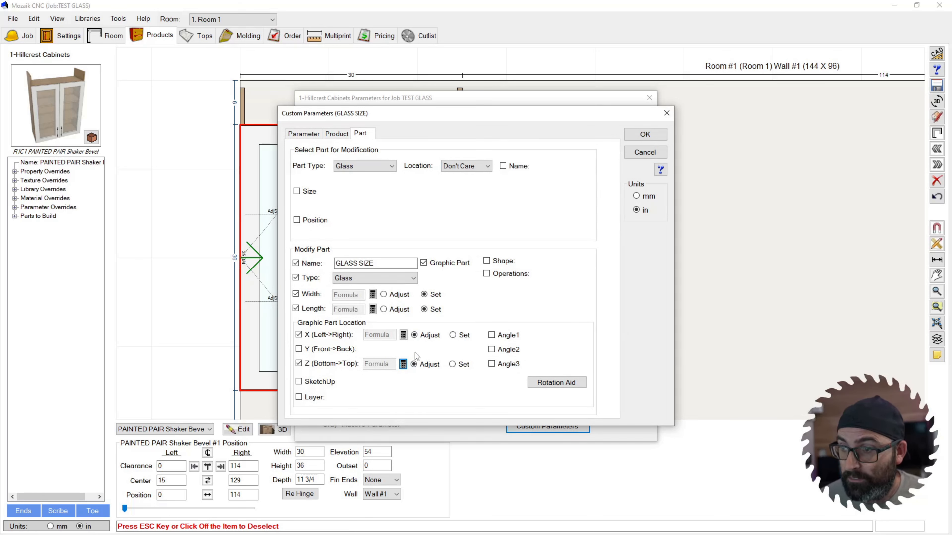
# Remove the 0- prefix so the Z location formula reads GLASSRABBET, and accept the custom and job parameters
pyautogui.click(403, 363)
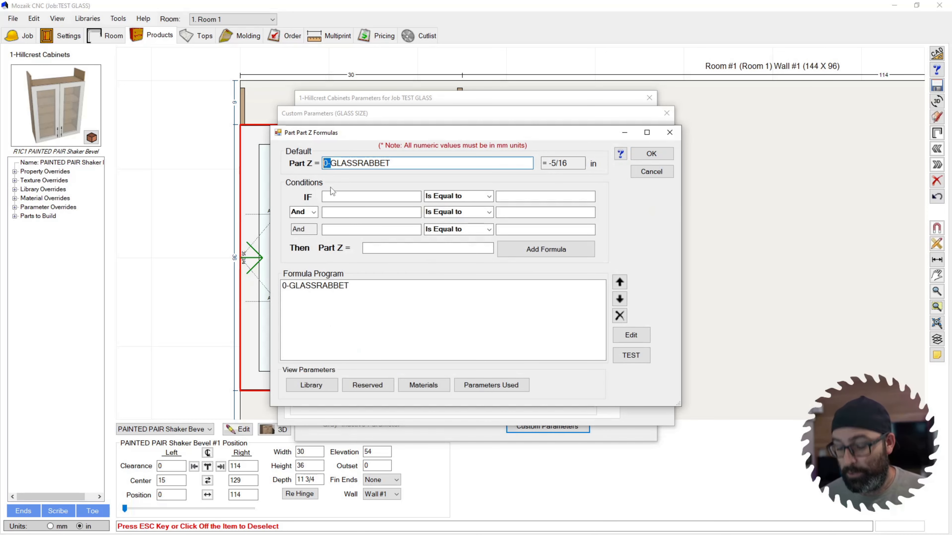
pyautogui.press('Delete')
pyautogui.press('Delete')
pyautogui.click(651, 153)
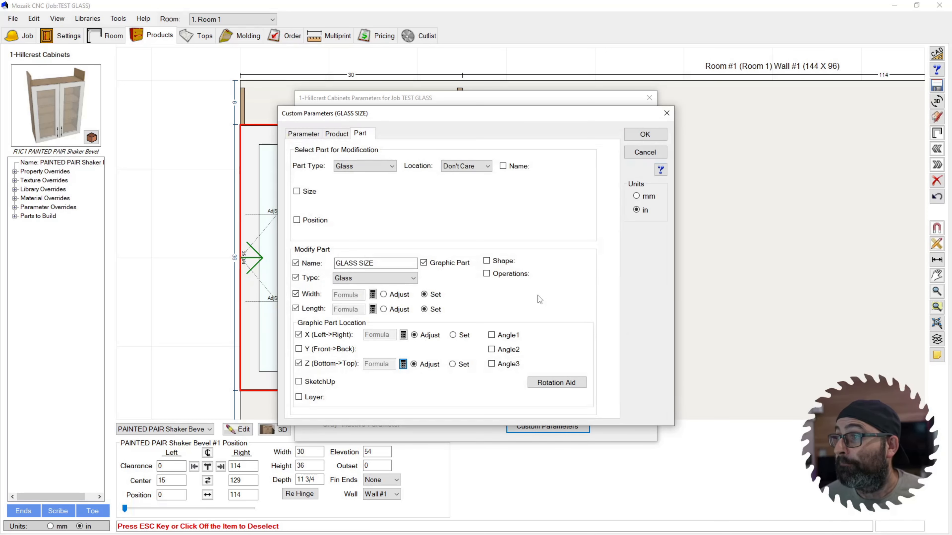
pyautogui.click(645, 135)
pyautogui.click(624, 121)
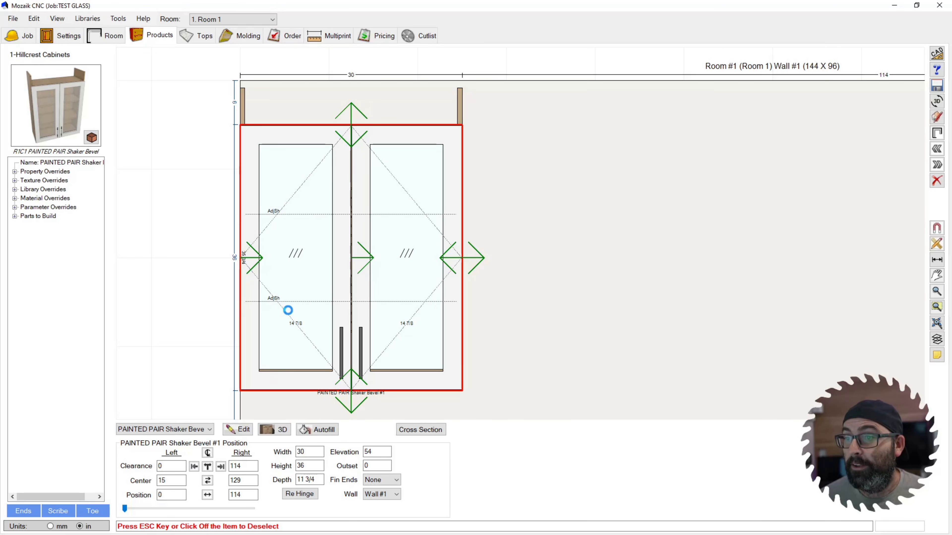
# Examine how the glass outline sits against the cabinet's door openings in the product viewer, then close it and accept the product
pyautogui.doubleClick(294, 313)
pyautogui.click(692, 210)
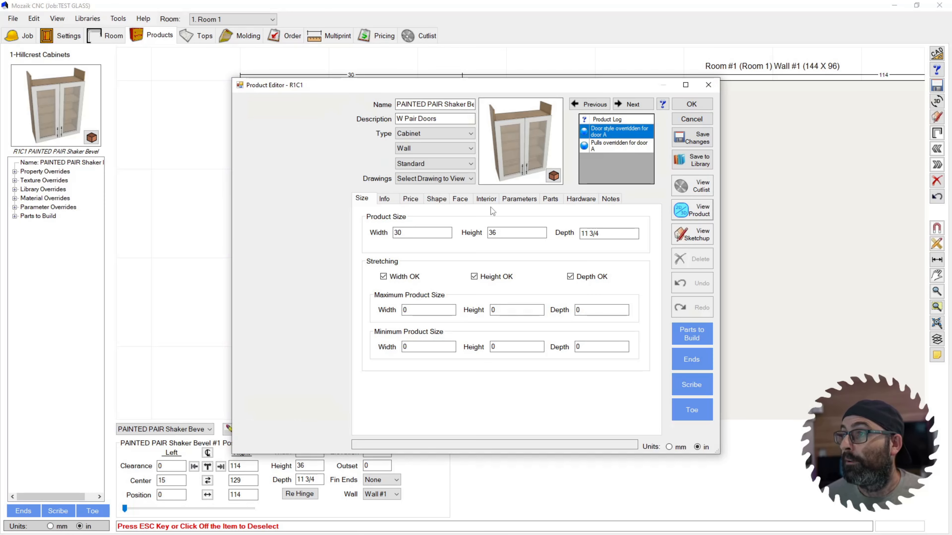
pyautogui.scroll(3, 285, 202)
pyautogui.scroll(2, 285, 203)
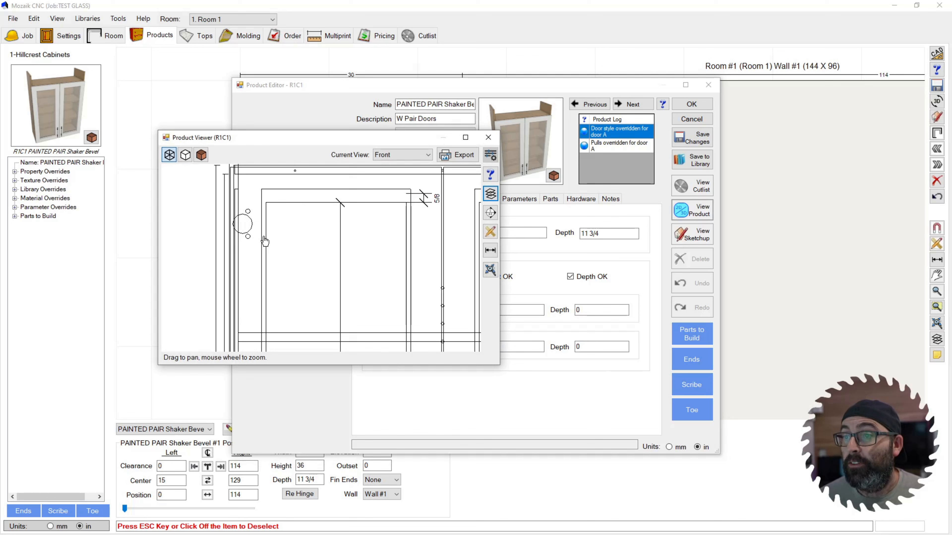
pyautogui.scroll(-5, 264, 241)
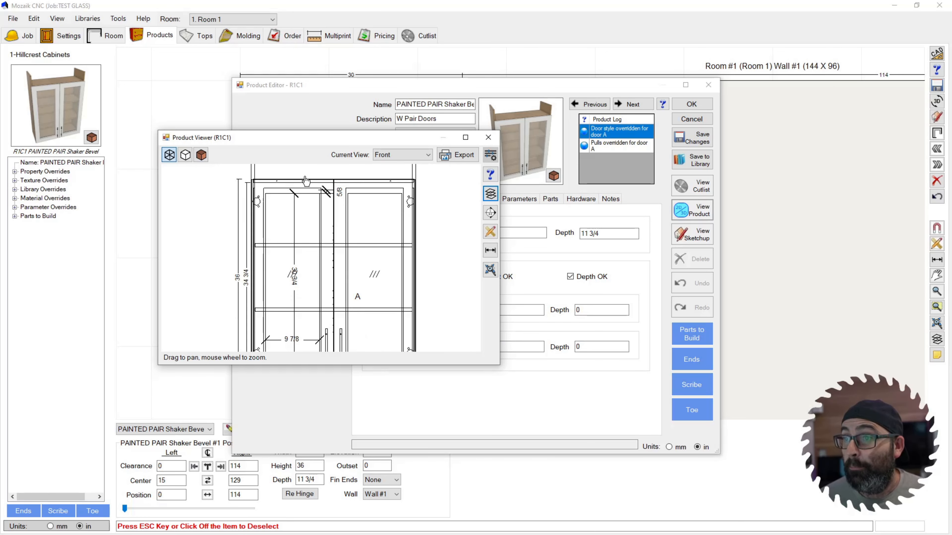
pyautogui.scroll(-2, 305, 181)
pyautogui.click(487, 137)
pyautogui.click(691, 104)
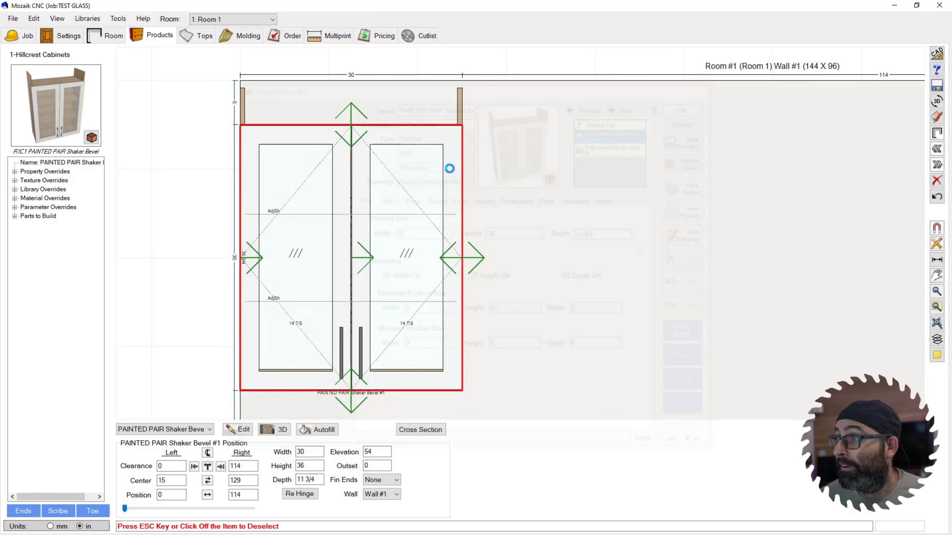
# Reopen the GLASS SIZE custom parameter's part modification settings from the 1-Hillcrest Cabinets job parameters
pyautogui.click(33, 18)
pyautogui.click(45, 99)
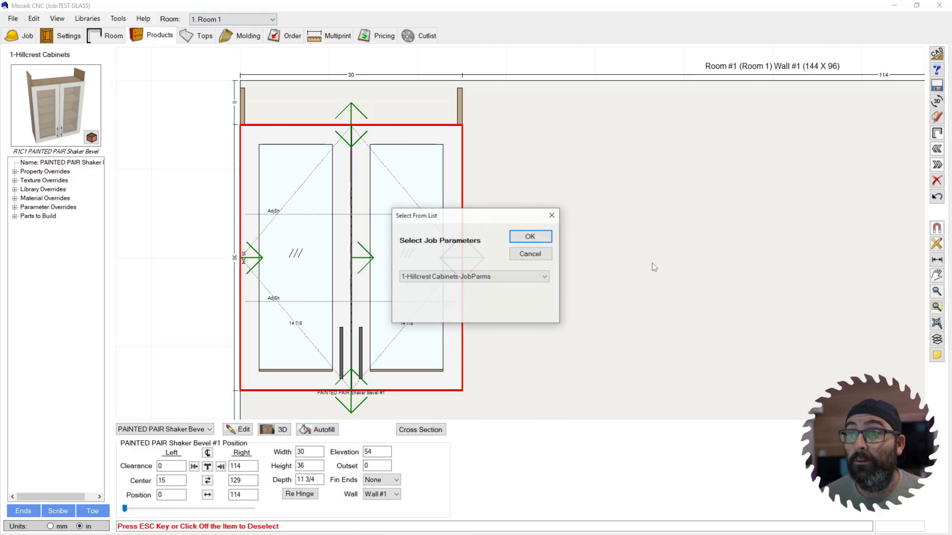
pyautogui.click(530, 236)
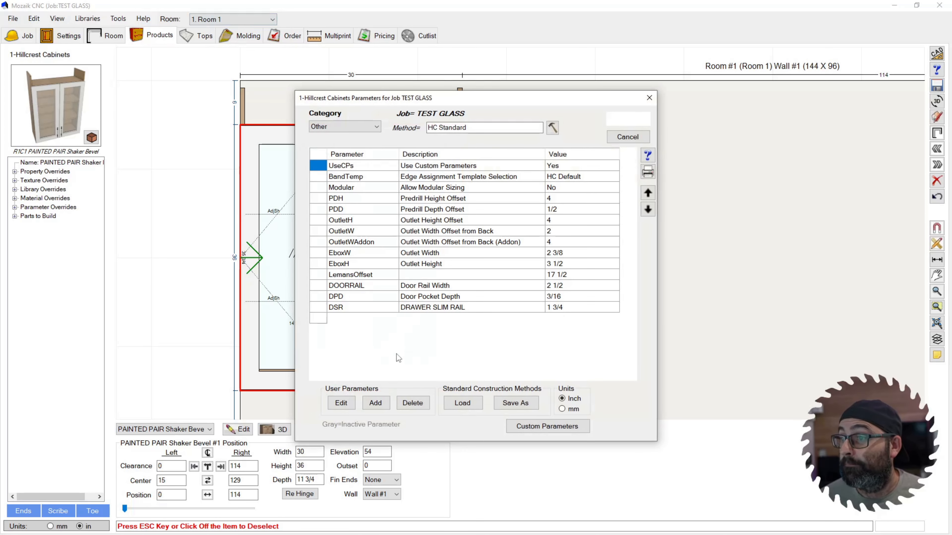
pyautogui.click(548, 426)
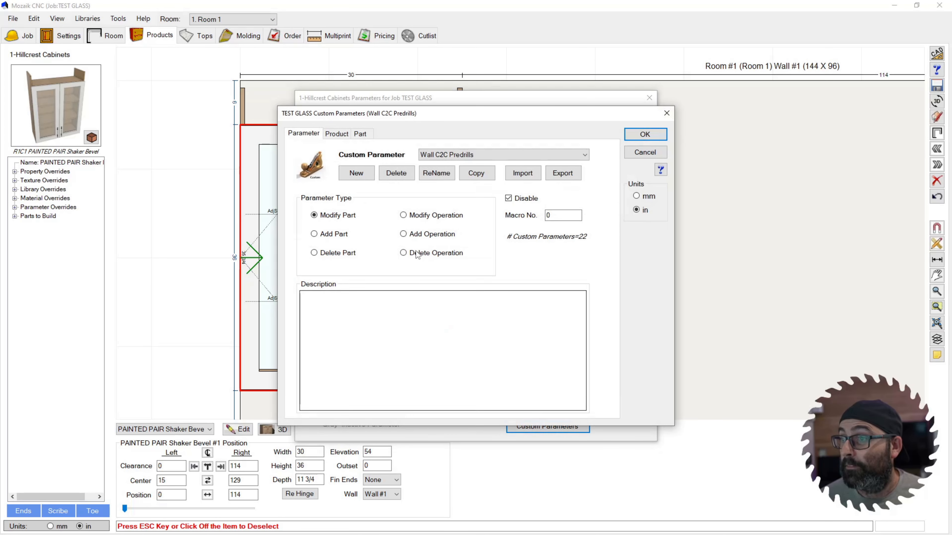
pyautogui.click(446, 155)
pyautogui.click(478, 329)
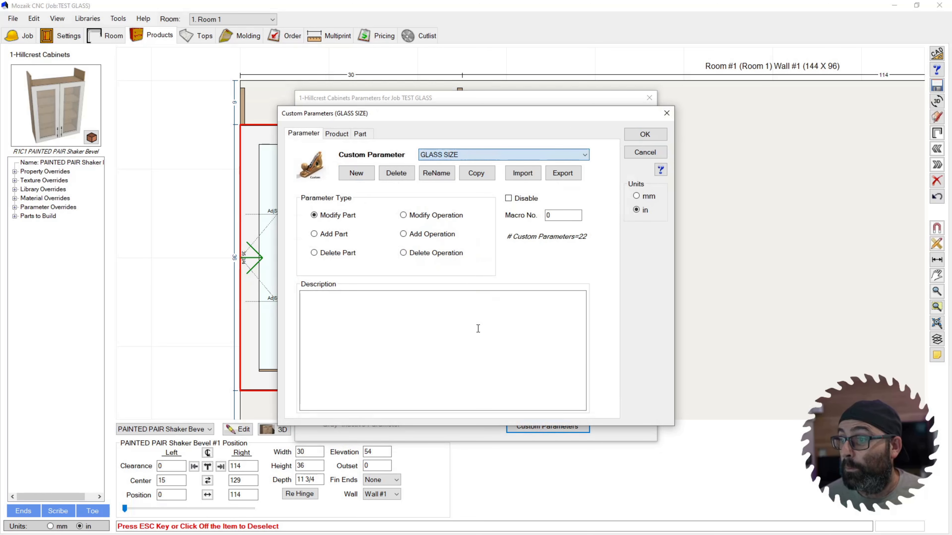
pyautogui.click(361, 135)
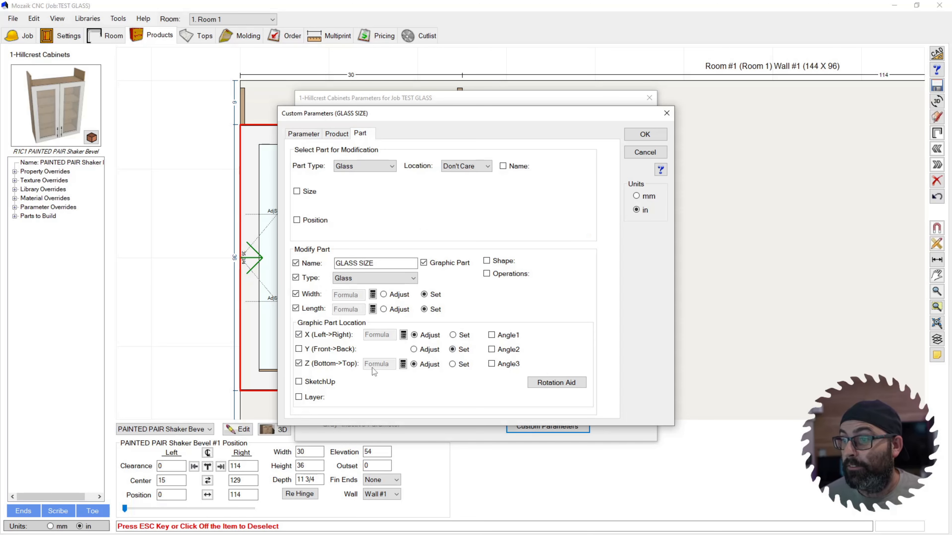
# Set the glass part's Z location formula to 0-GLASSRABBET and accept the custom and job parameters
pyautogui.click(402, 365)
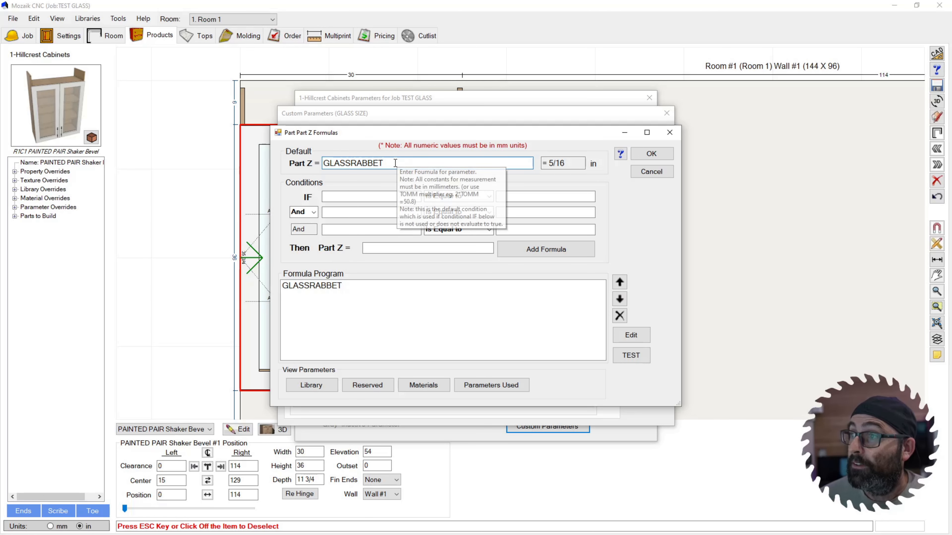
pyautogui.click(325, 164)
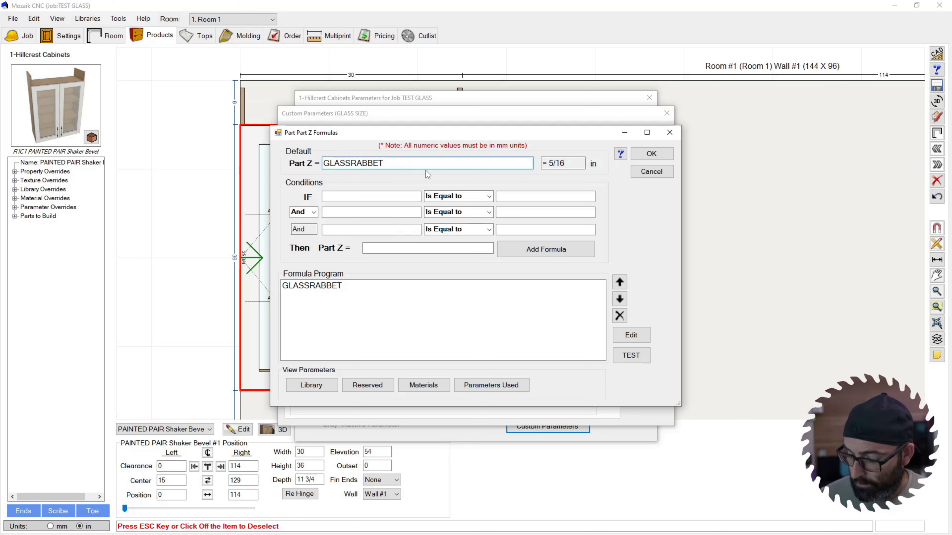
pyautogui.write('0-')
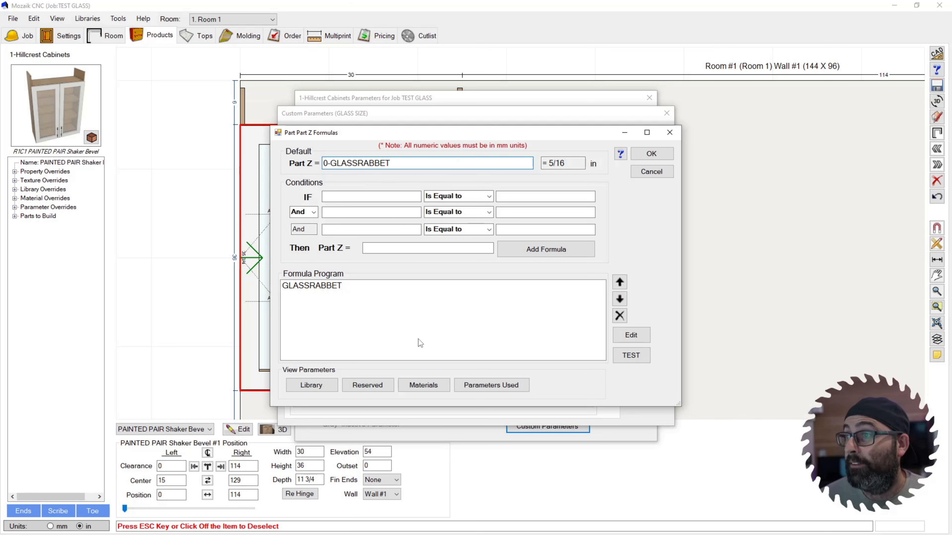
pyautogui.click(421, 343)
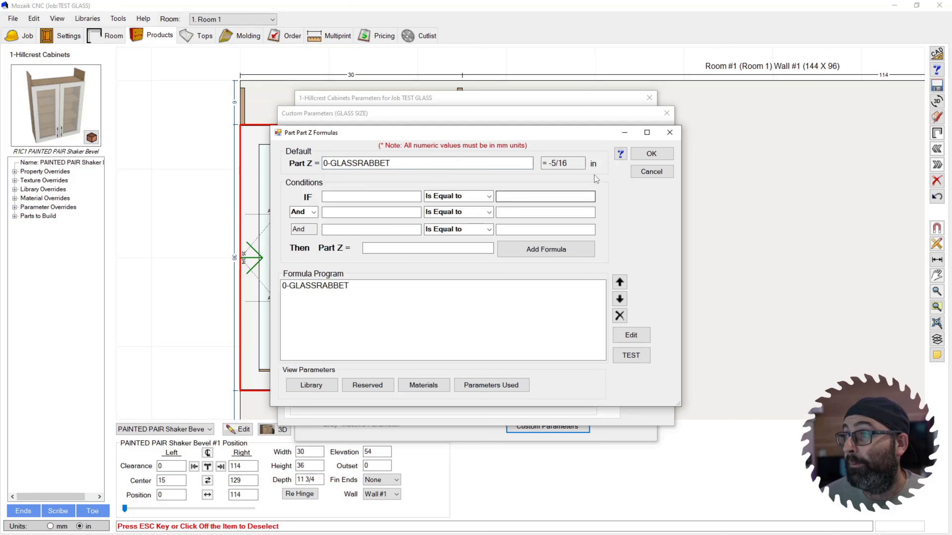
pyautogui.click(652, 154)
pyautogui.click(643, 135)
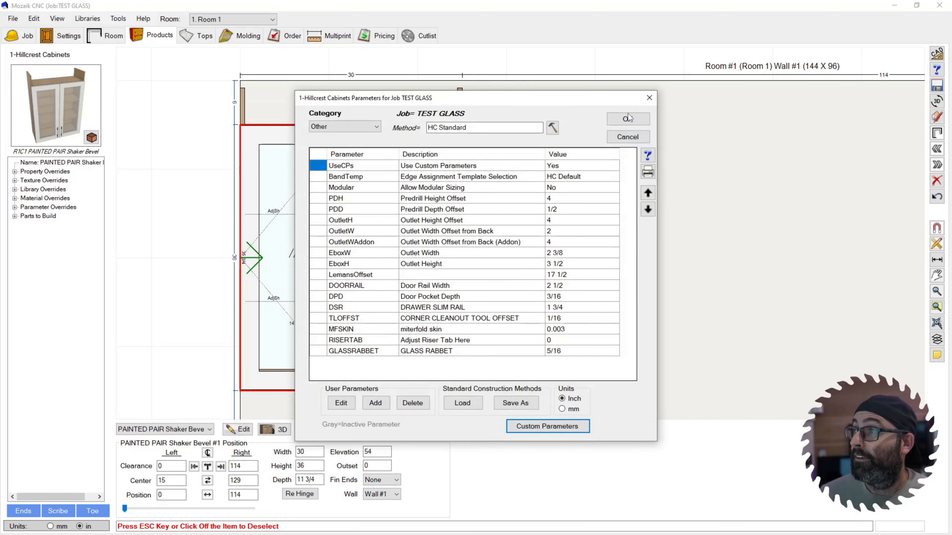
pyautogui.click(633, 119)
# Dimension the horizontal offset between the glass outline and door opening at the left door's lower-left corner, and examine the full front view
pyautogui.doubleClick(333, 263)
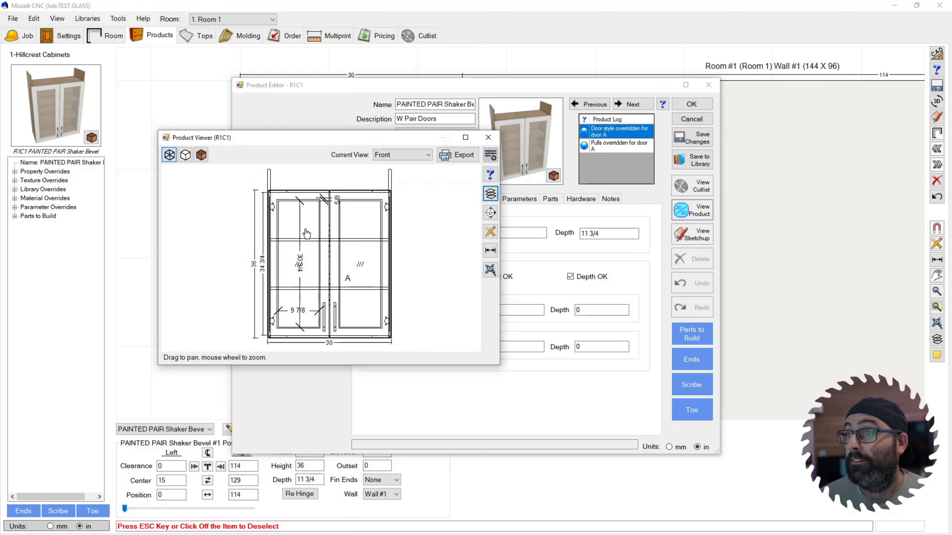
pyautogui.scroll(12, 271, 336)
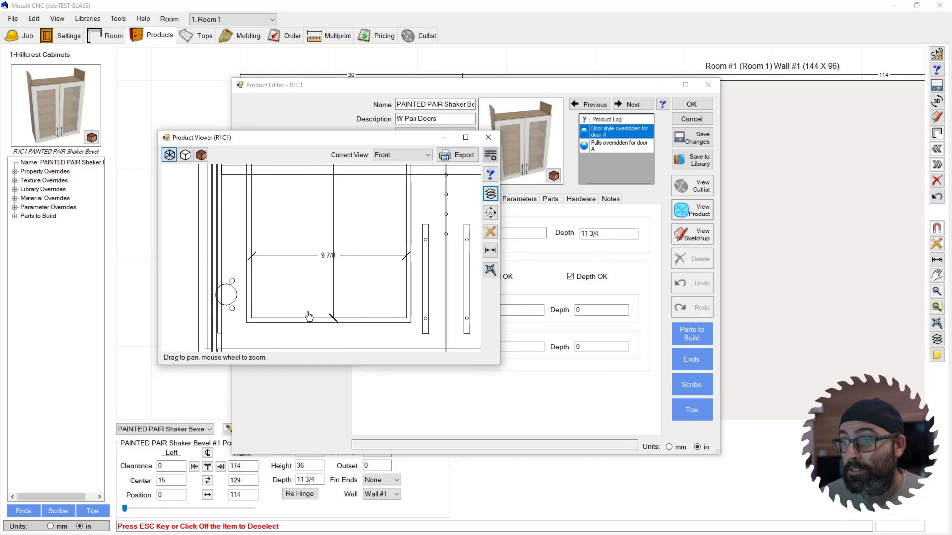
pyautogui.scroll(3, 249, 326)
pyautogui.click(489, 251)
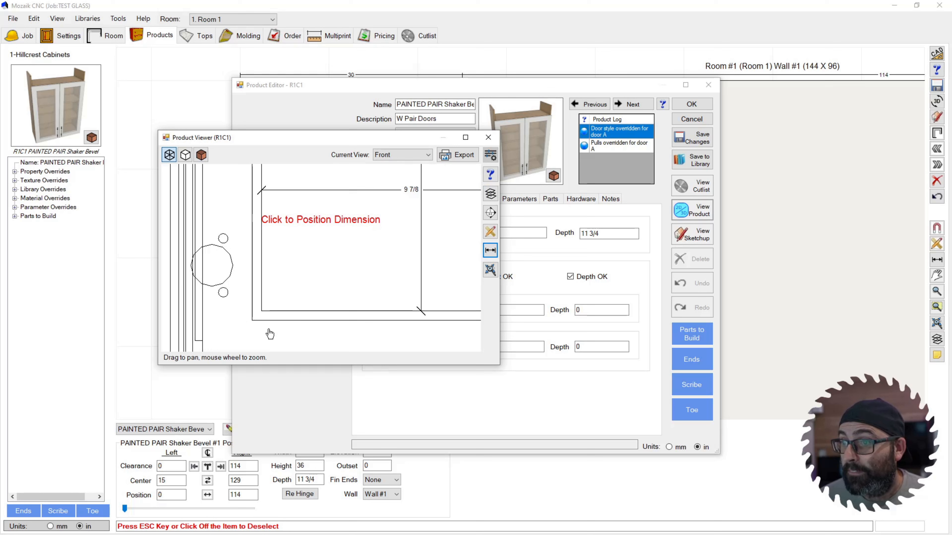
pyautogui.click(252, 321)
pyautogui.click(255, 333)
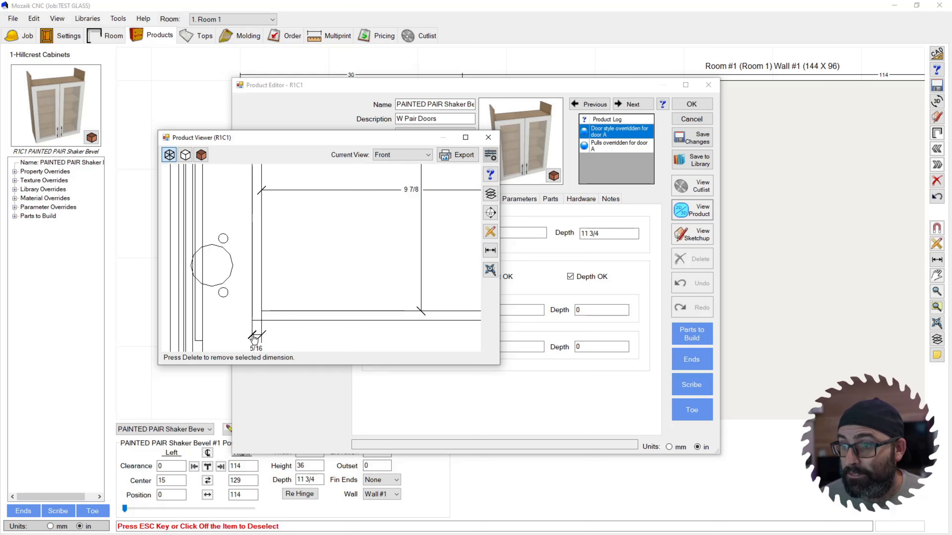
pyautogui.scroll(-5, 258, 322)
pyautogui.scroll(-3, 337, 288)
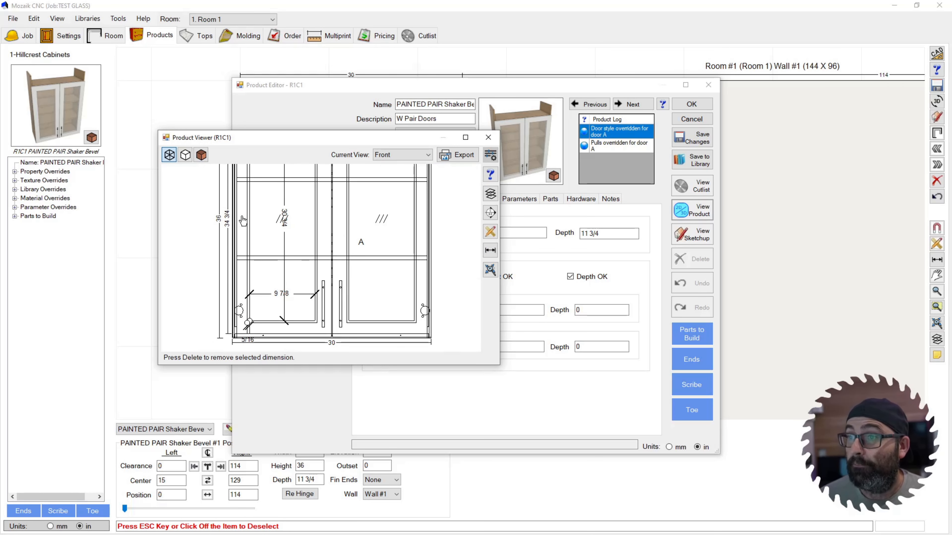
pyautogui.scroll(3, 326, 174)
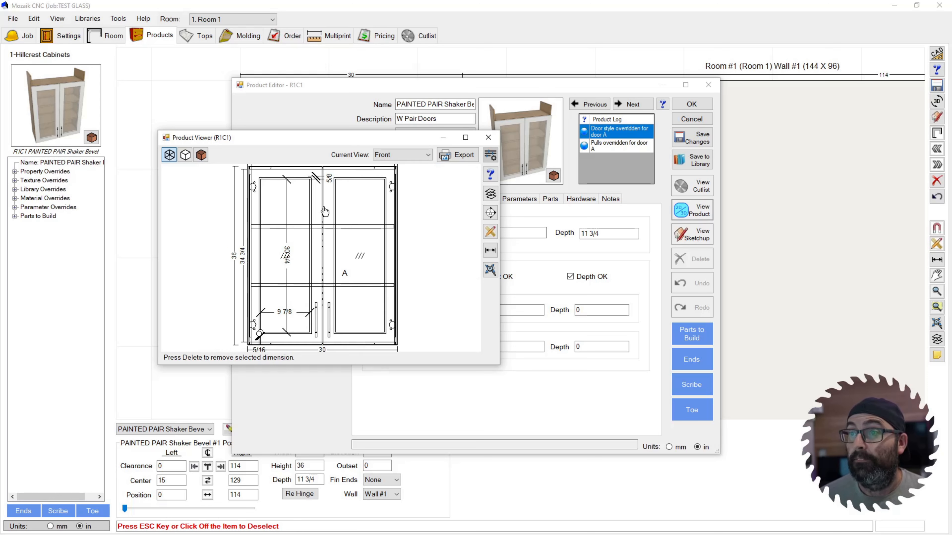
pyautogui.scroll(-4, 325, 236)
pyautogui.scroll(2, 324, 279)
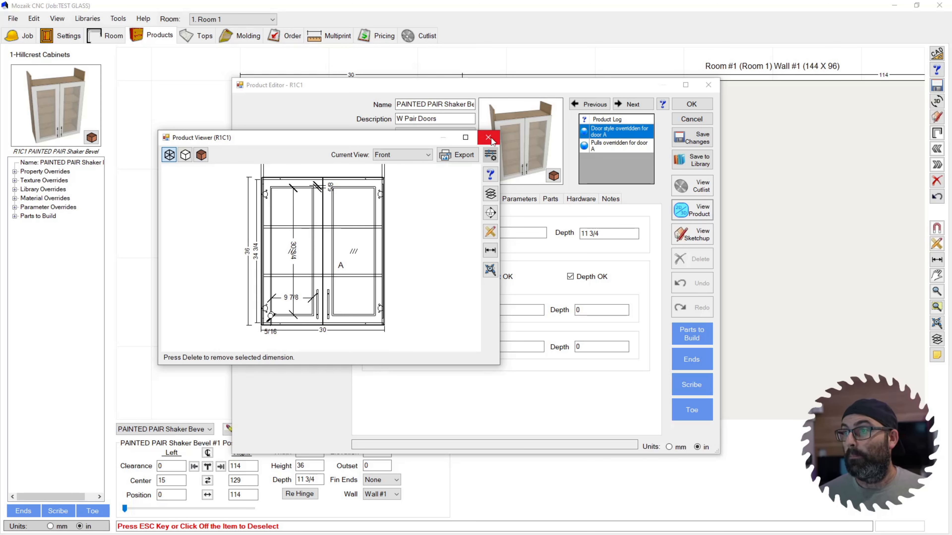